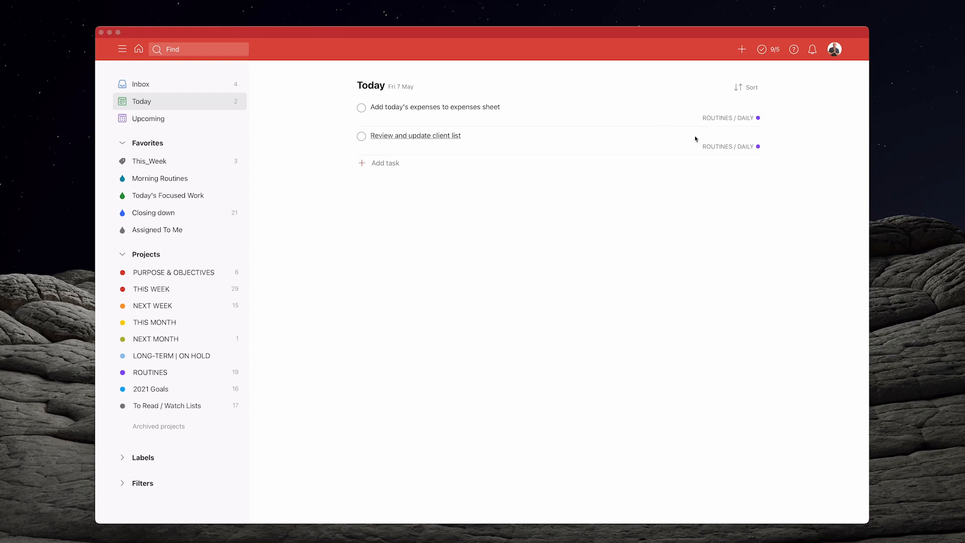
Step: Reschedule the tasks "Add today's expenses to expenses sheet" and "Review and update client list" from the Today list to tomorrow
left_click(628, 124)
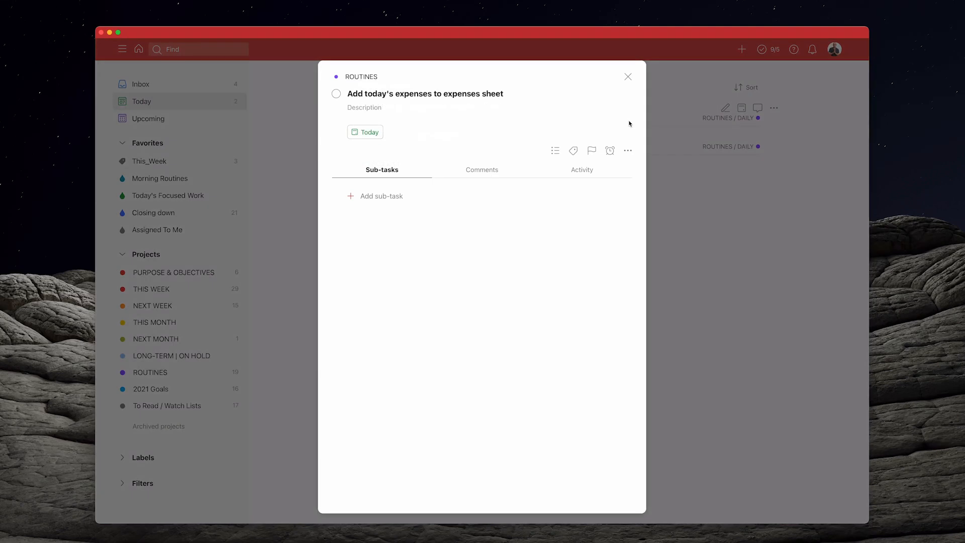
left_click(366, 131)
left_click(385, 173)
left_click(628, 77)
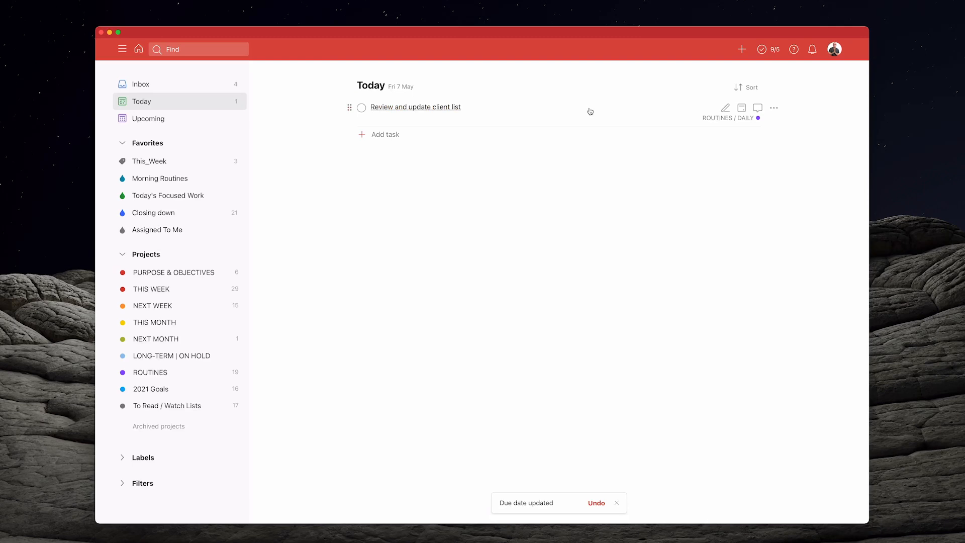
left_click(744, 109)
left_click(739, 146)
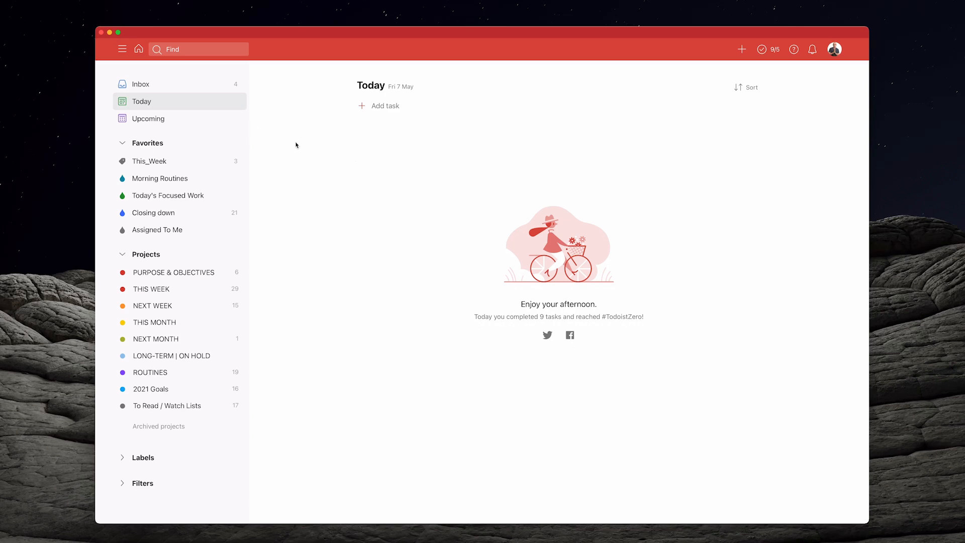
Step: In the Inbox, move the car cover task to the NEXT WEEK project and complete the task about going hiking
left_click(169, 85)
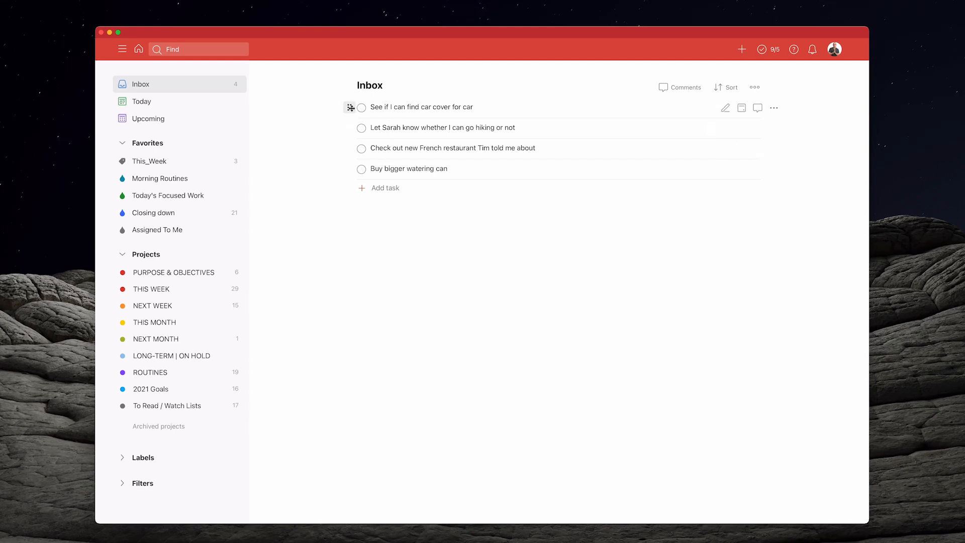
left_click_drag(350, 108, 225, 298)
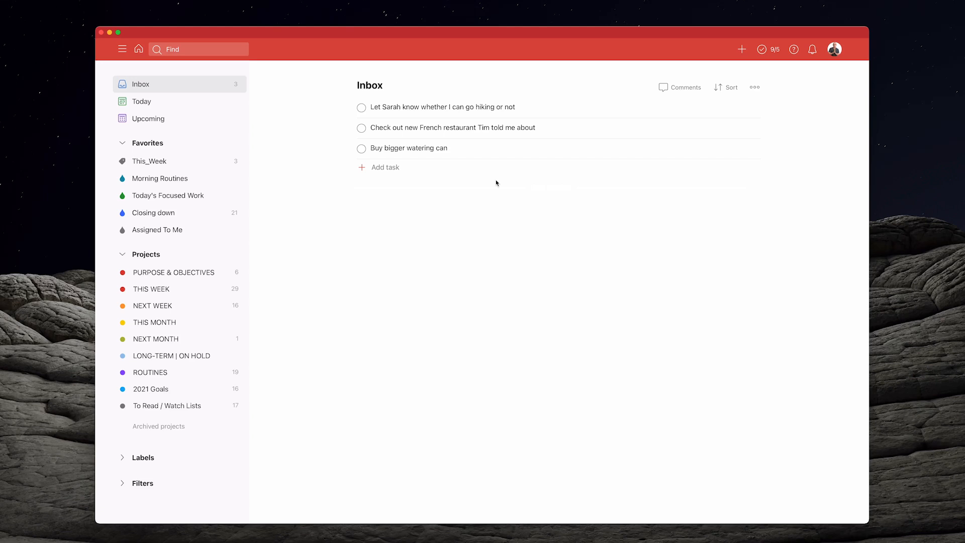
mouse_move(474, 110)
left_click(362, 108)
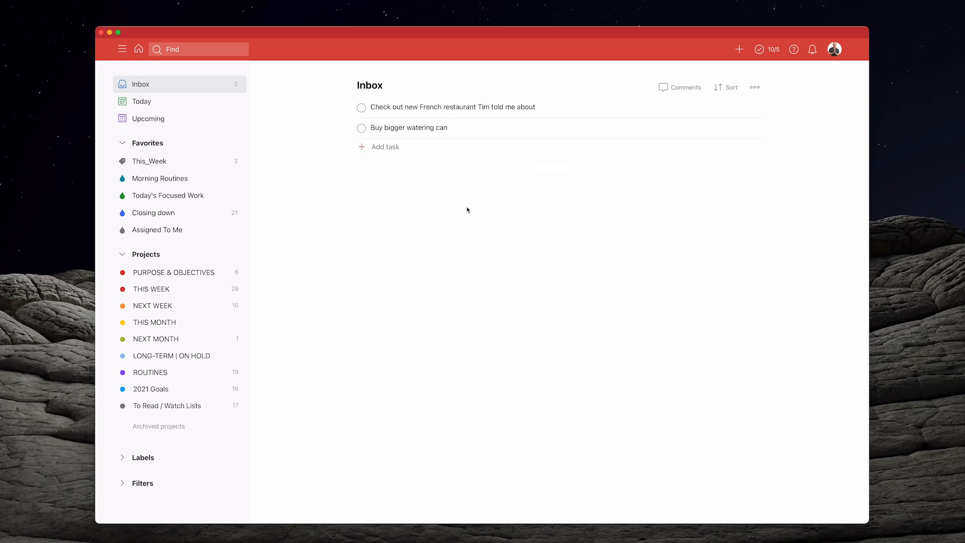
Step: Delete the task about checking out the new French restaurant from the Inbox instead of completing it
left_click(361, 107)
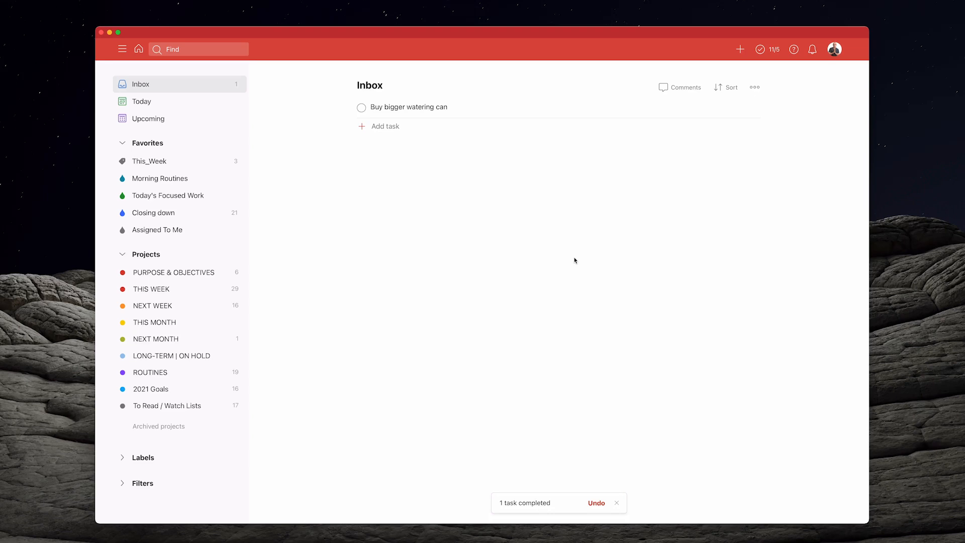
left_click(597, 503)
mouse_move(607, 108)
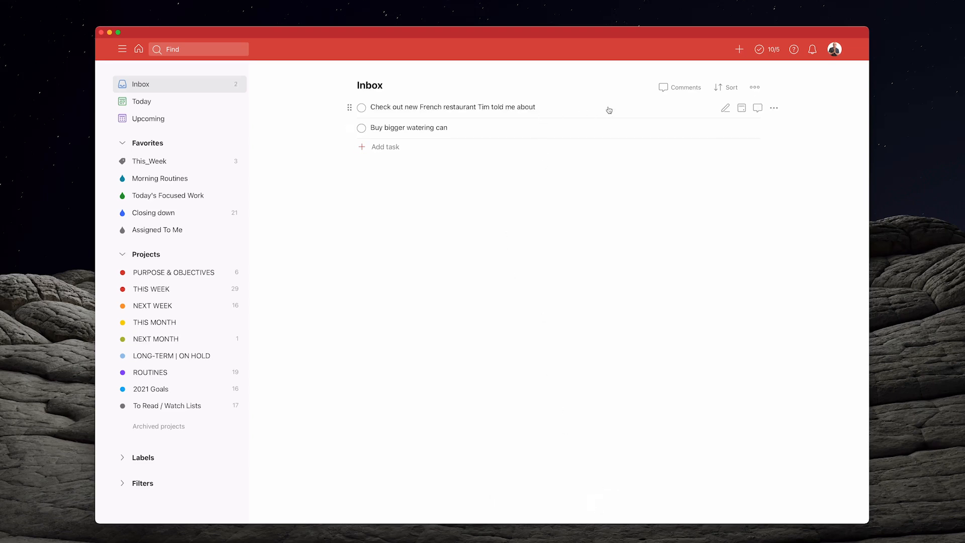
left_click(773, 108)
left_click(749, 327)
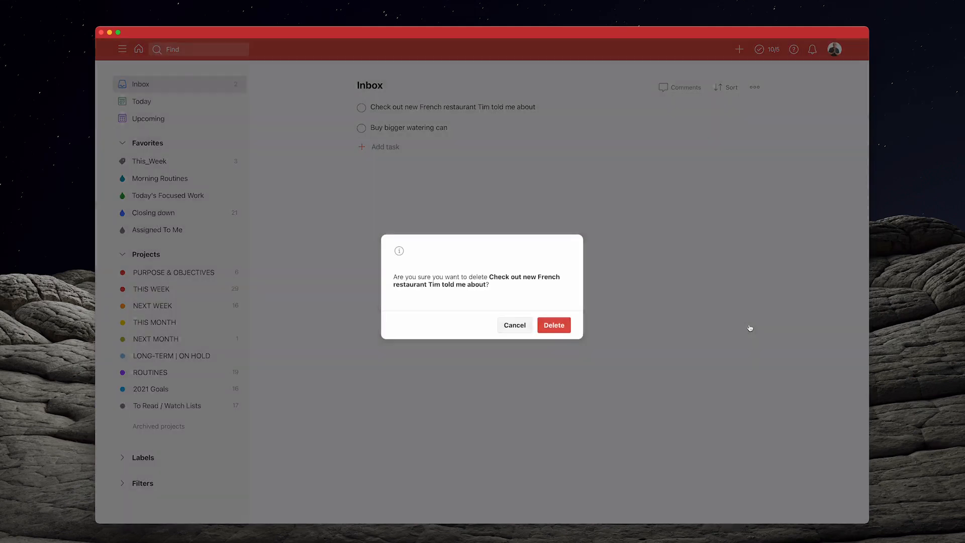
left_click(554, 325)
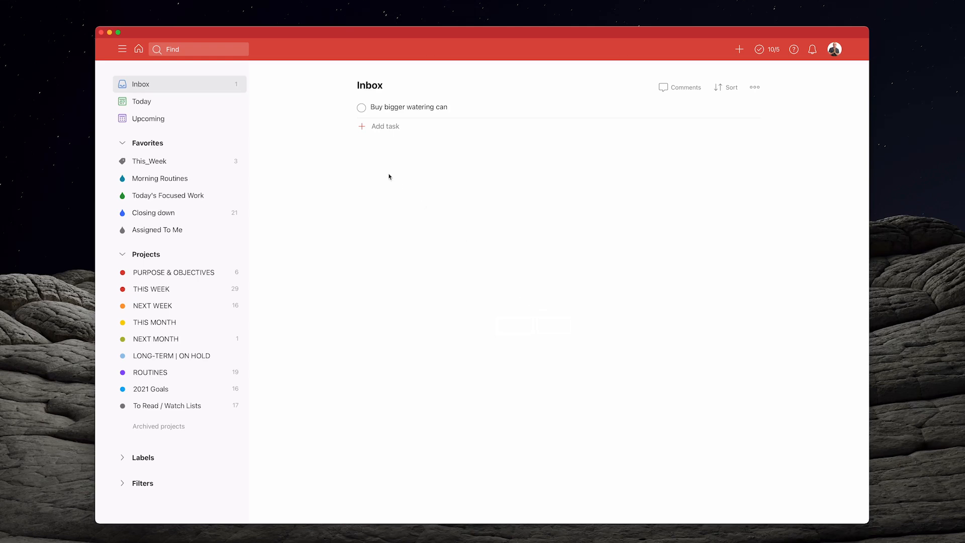
Step: Schedule the Inbox task "Buy bigger watering can" for tomorrow and move it to the THIS WEEK project
left_click(437, 111)
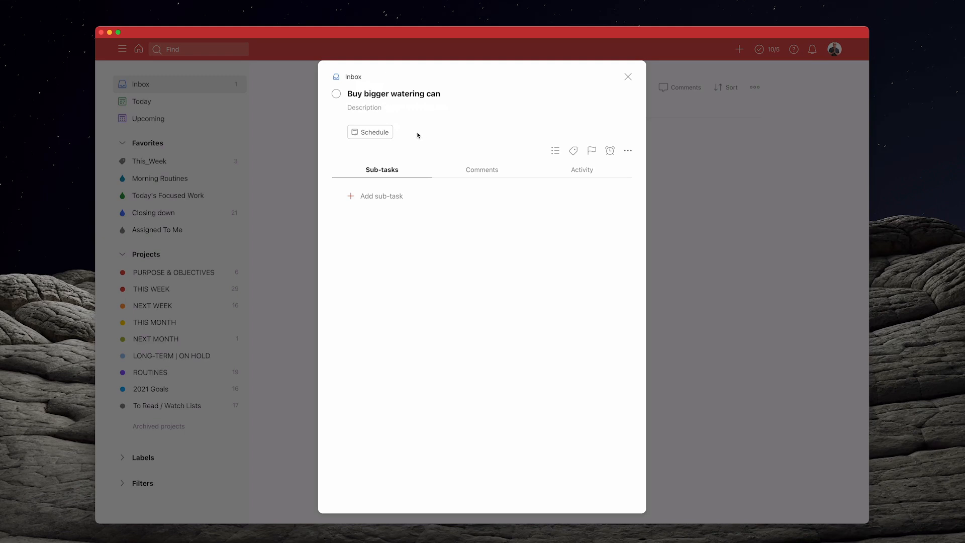
left_click(381, 131)
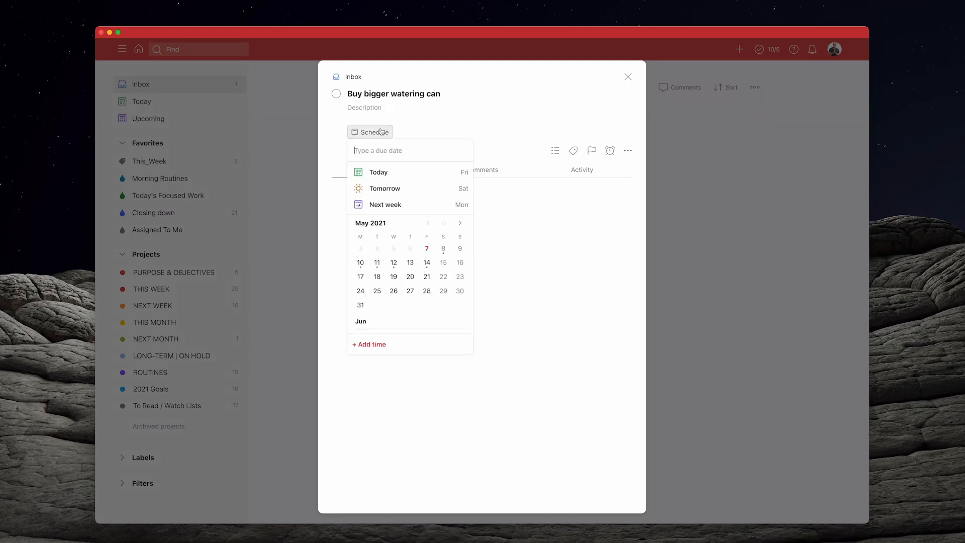
left_click(385, 189)
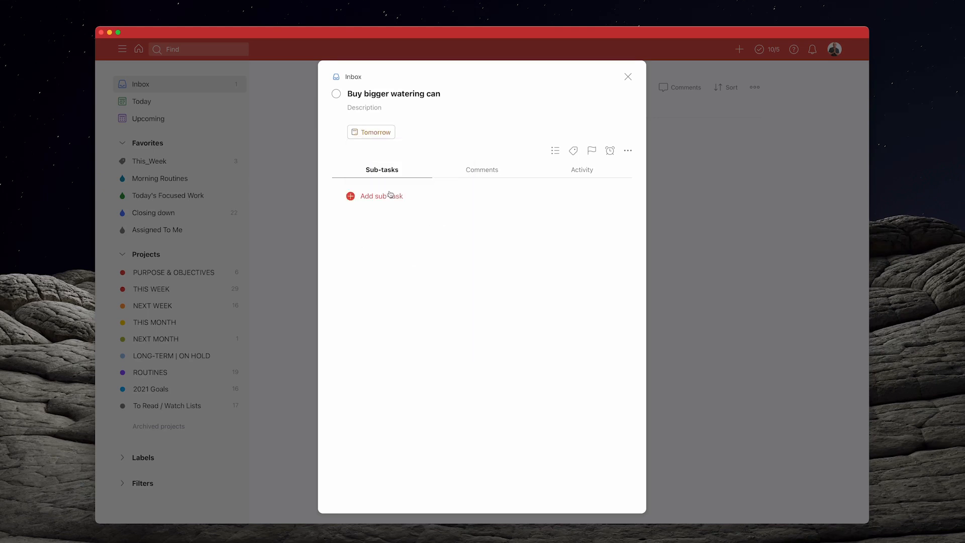
left_click(555, 150)
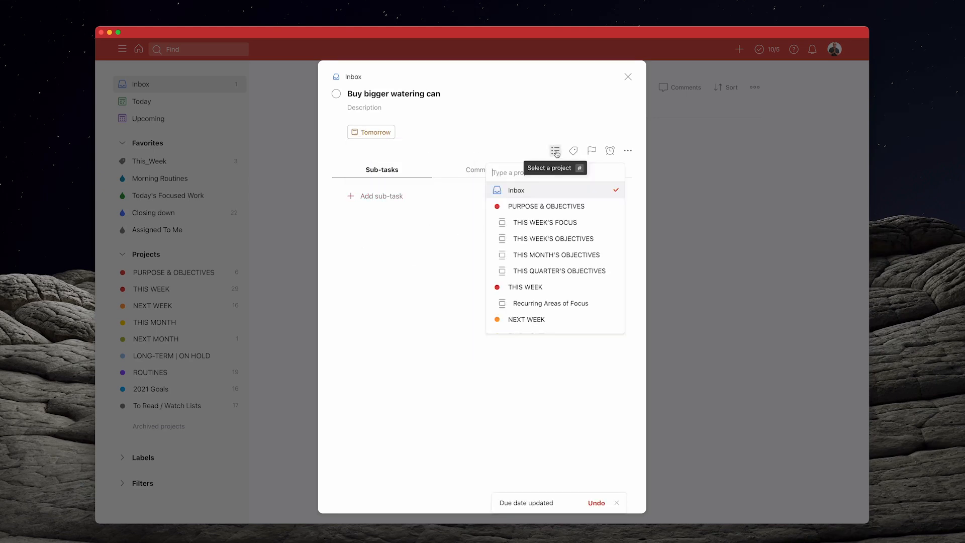
left_click(541, 286)
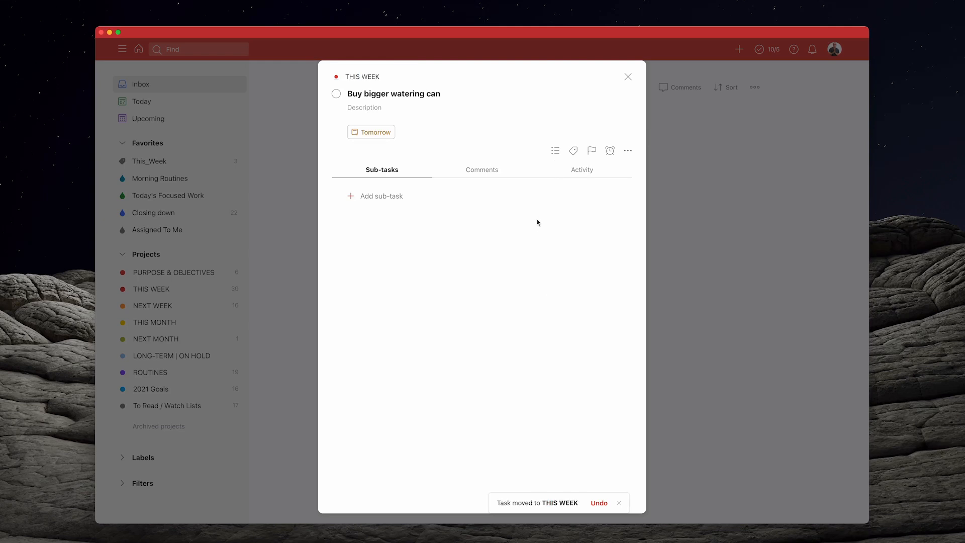
Step: Set the "Buy bigger watering can" task to Priority 2 and close its details
left_click(591, 150)
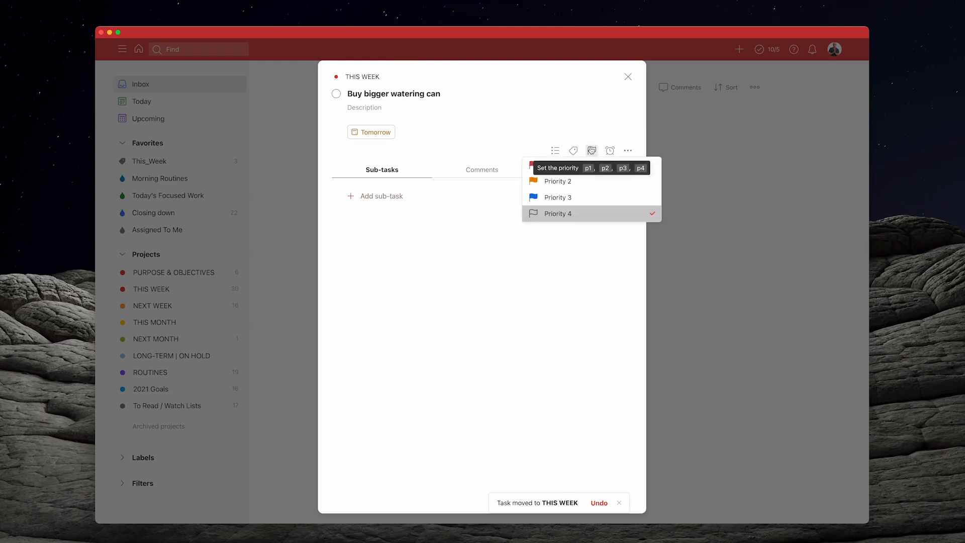
left_click(570, 182)
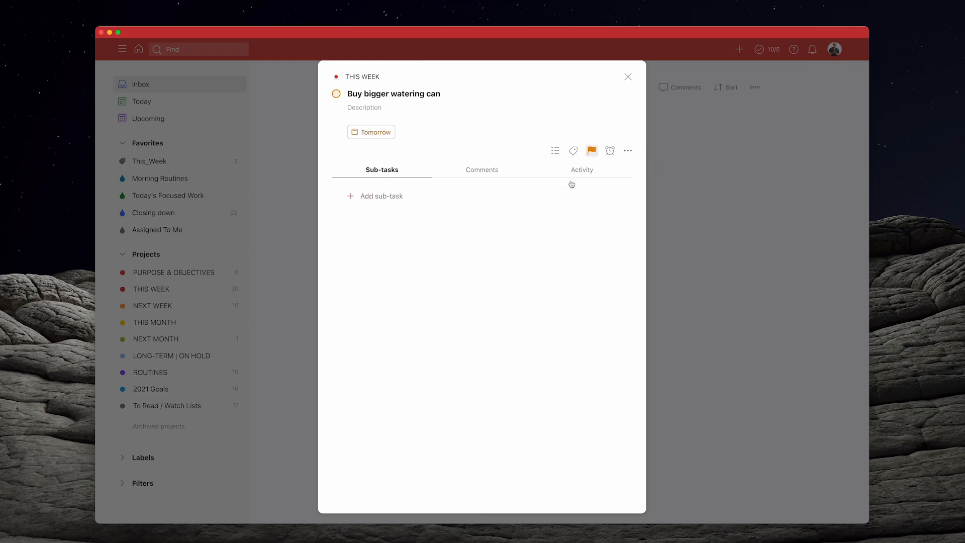
left_click(628, 77)
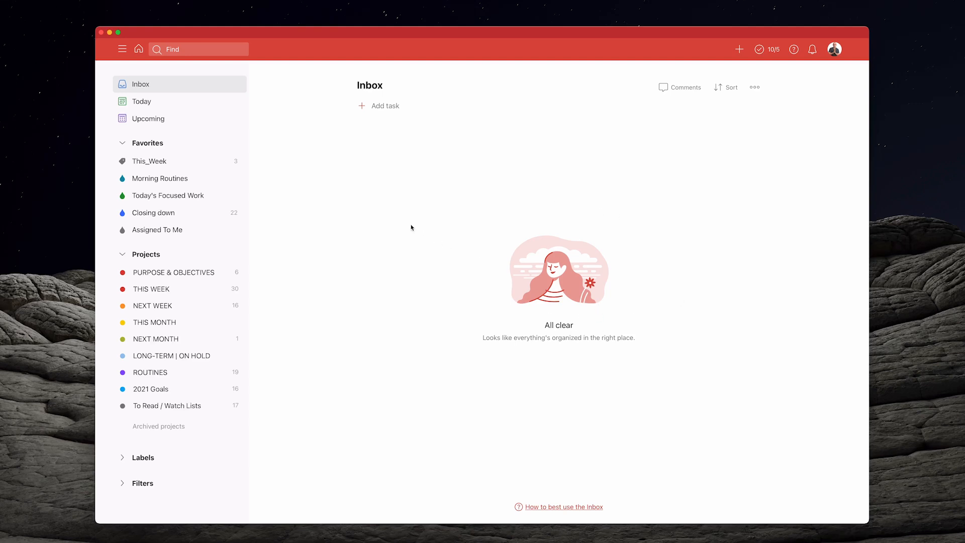
Step: In the Closing down filter, schedule the 2021 Garage Spring Clean sub-task "Find storage boxes for garage" for tomorrow with Priority 2
left_click(156, 214)
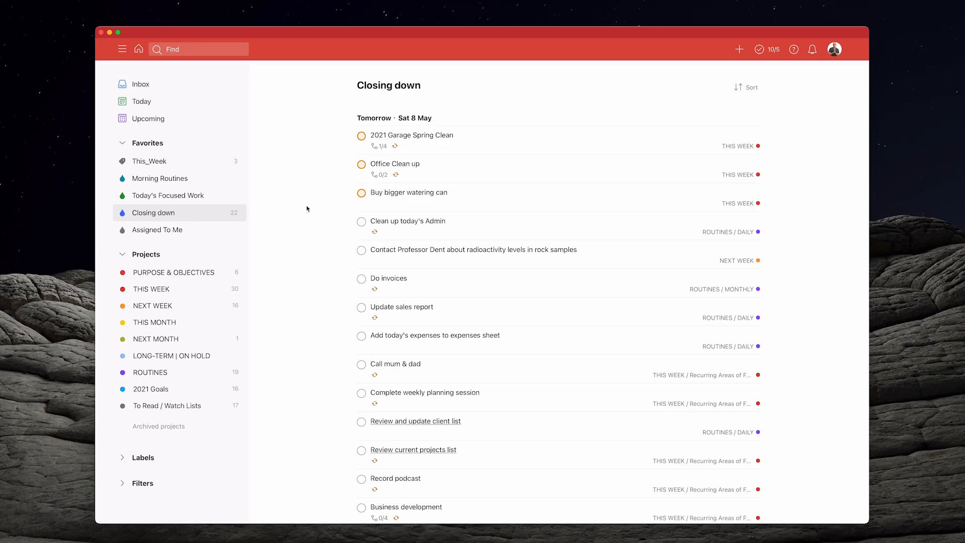
scroll(306, 208, "down", 10)
scroll(307, 208, "up", 10)
left_click(430, 136)
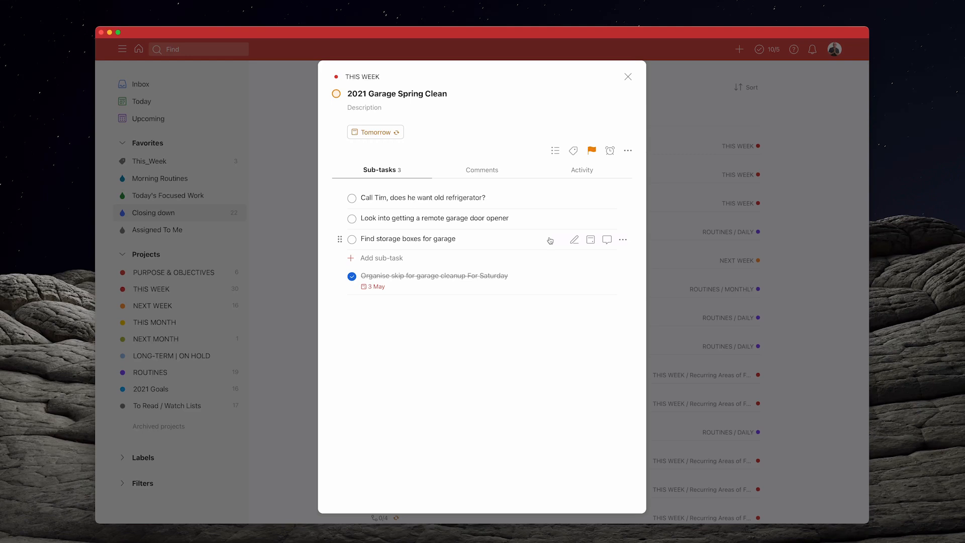
left_click(591, 240)
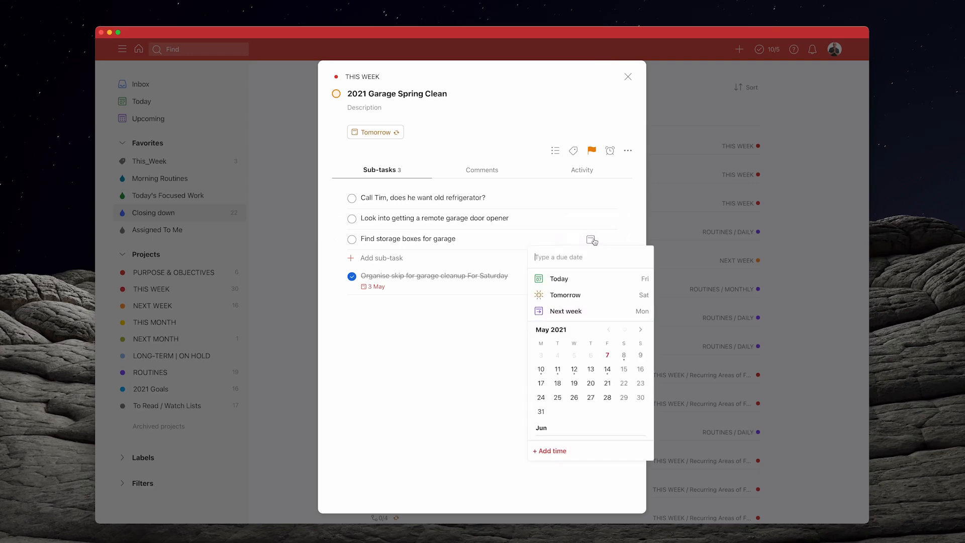
left_click(578, 295)
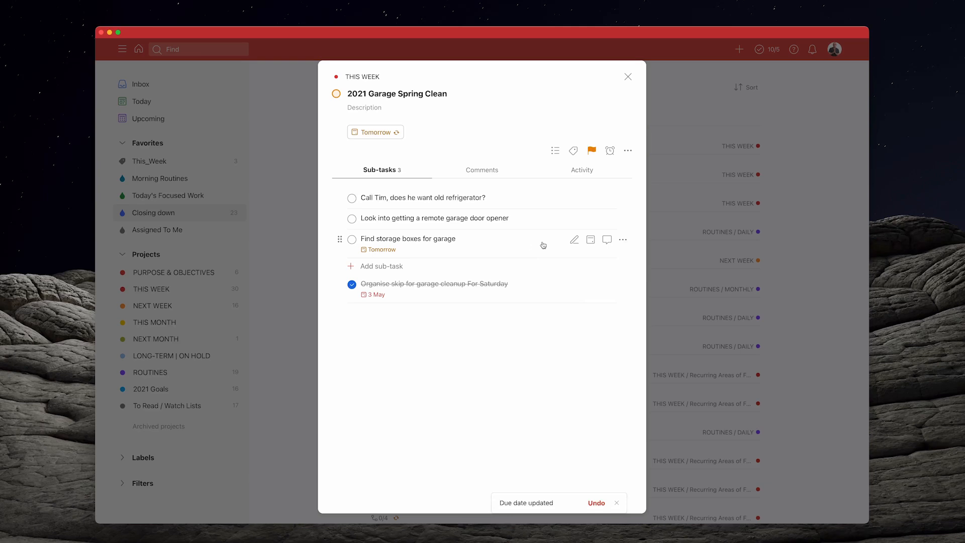
left_click(622, 240)
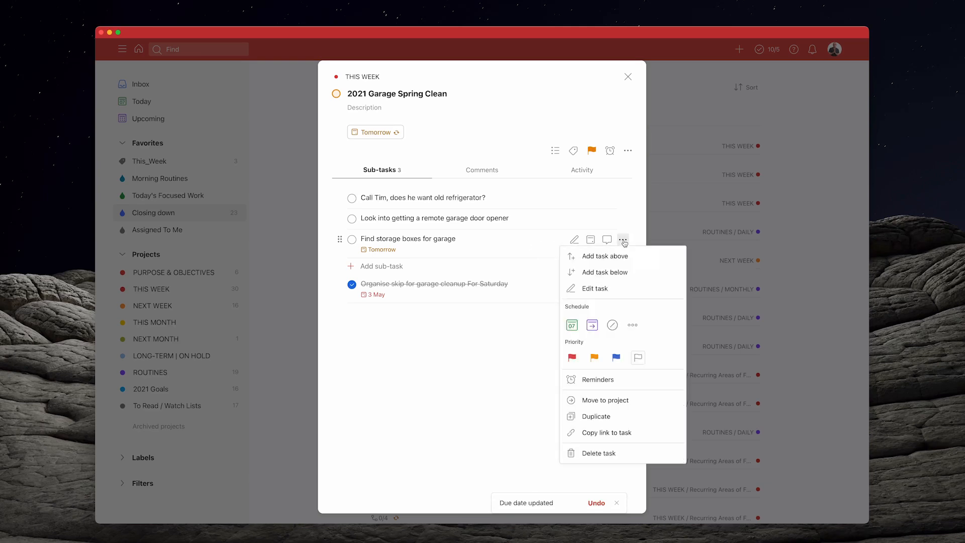
left_click(594, 357)
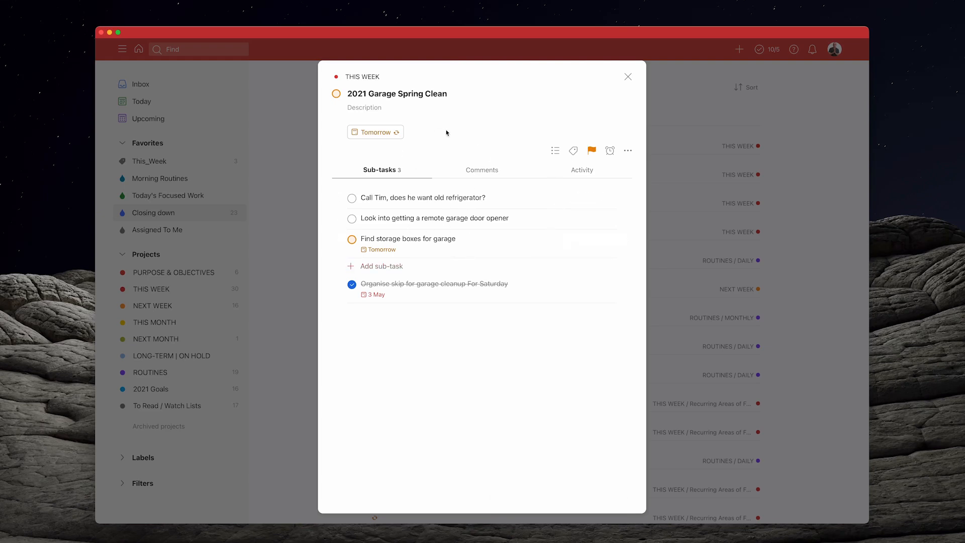
left_click(627, 76)
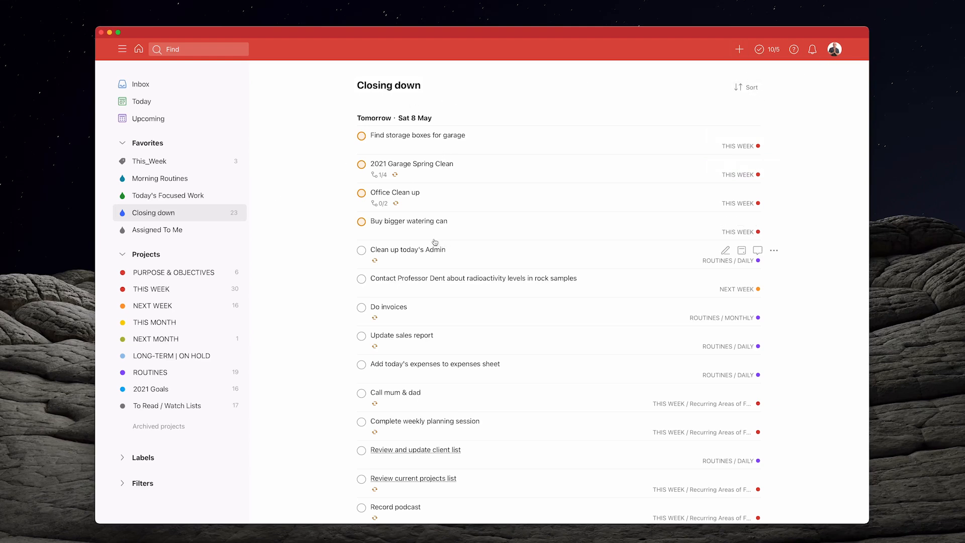
Step: Schedule the Office Clean up sub-task "Buy new bluetooth speaker for office" for tomorrow and set it to Priority 2
left_click(446, 197)
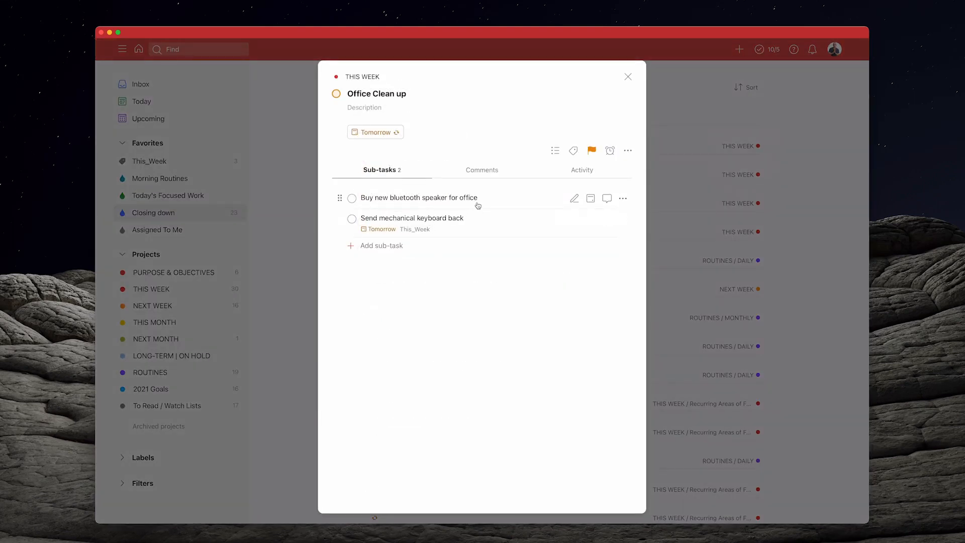
left_click(591, 199)
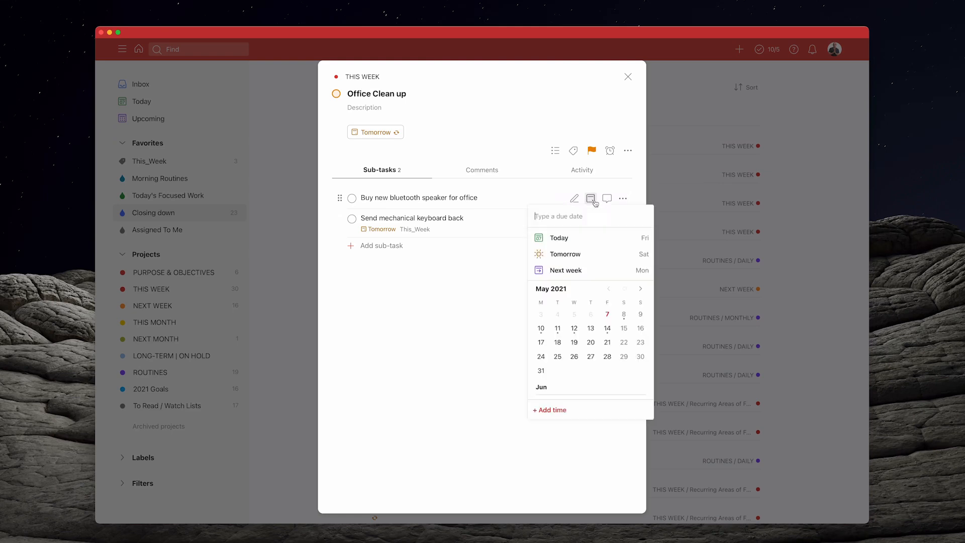
left_click(583, 253)
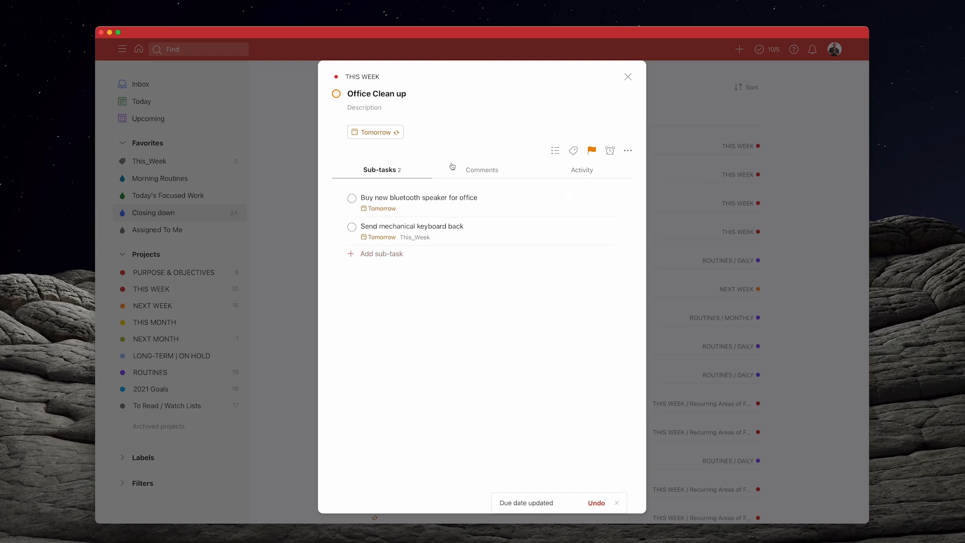
left_click(623, 199)
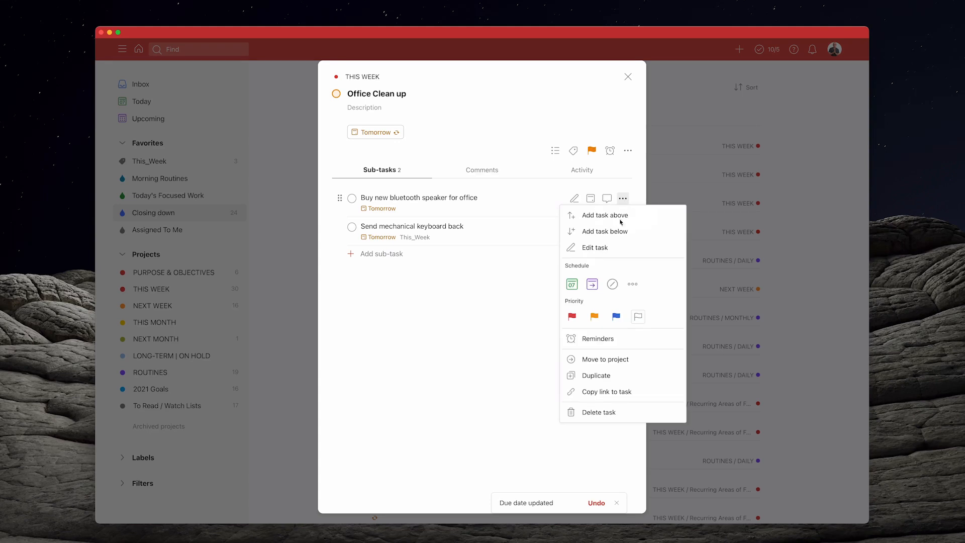
left_click(593, 316)
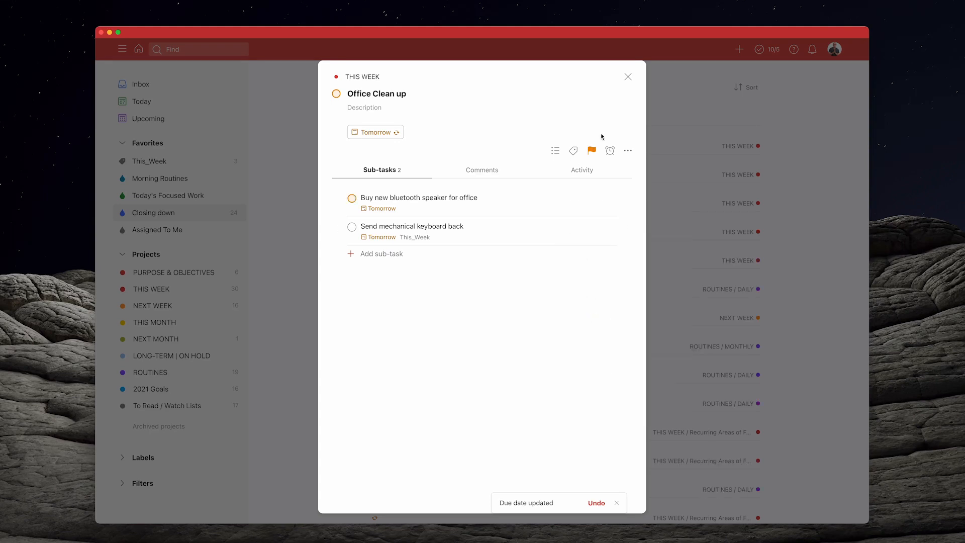
left_click(628, 76)
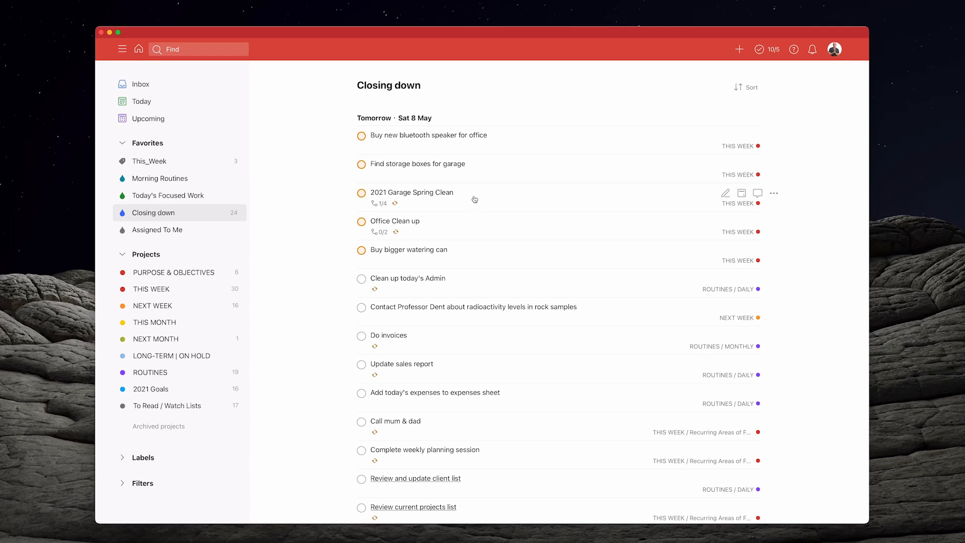
Step: Reschedule the parent tasks "2021 Garage Spring Clean" and "Office Clean up" to Saturday 15 May 2021
left_click(741, 194)
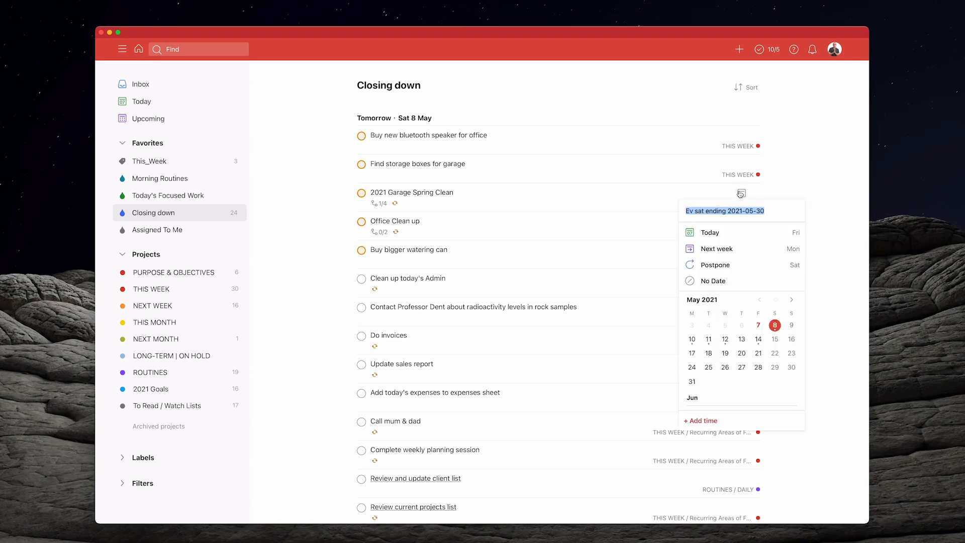
left_click(775, 339)
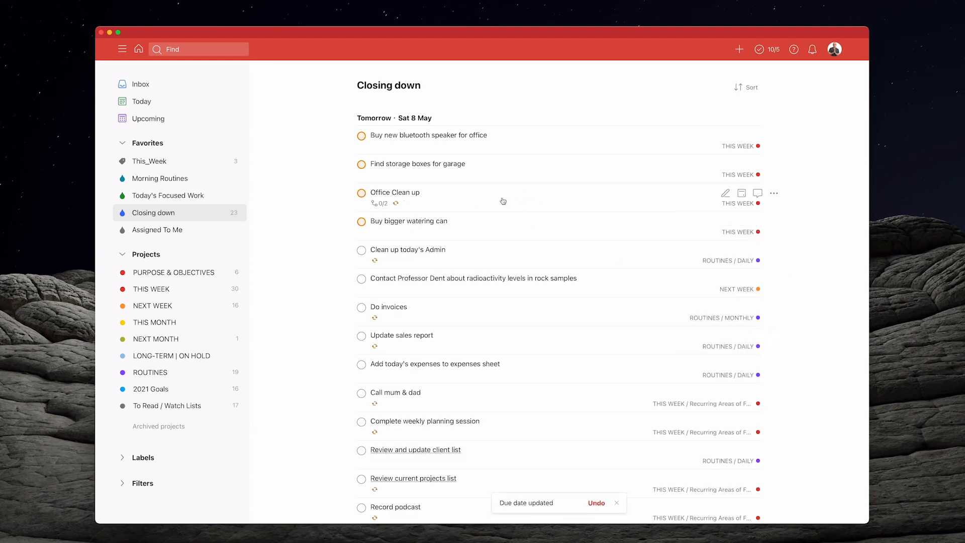
left_click(741, 194)
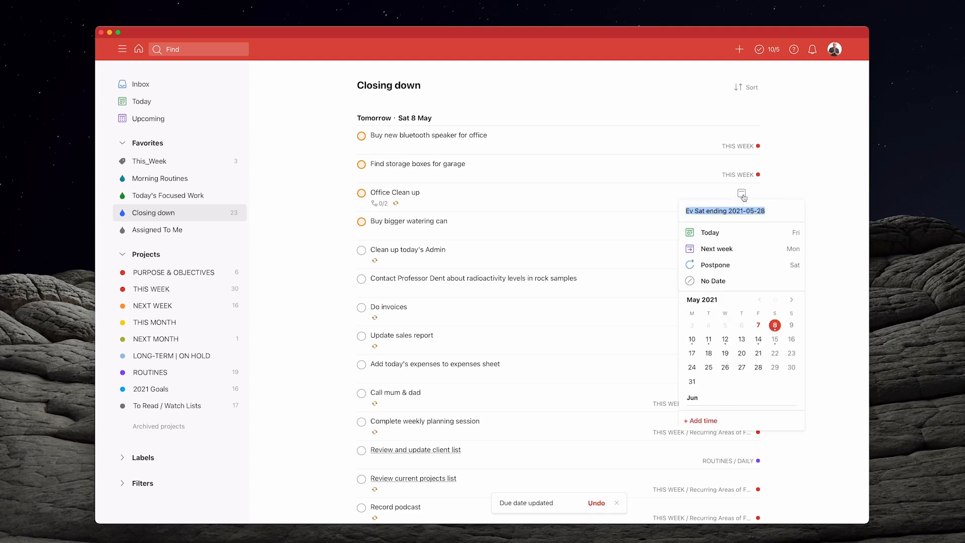
left_click(775, 339)
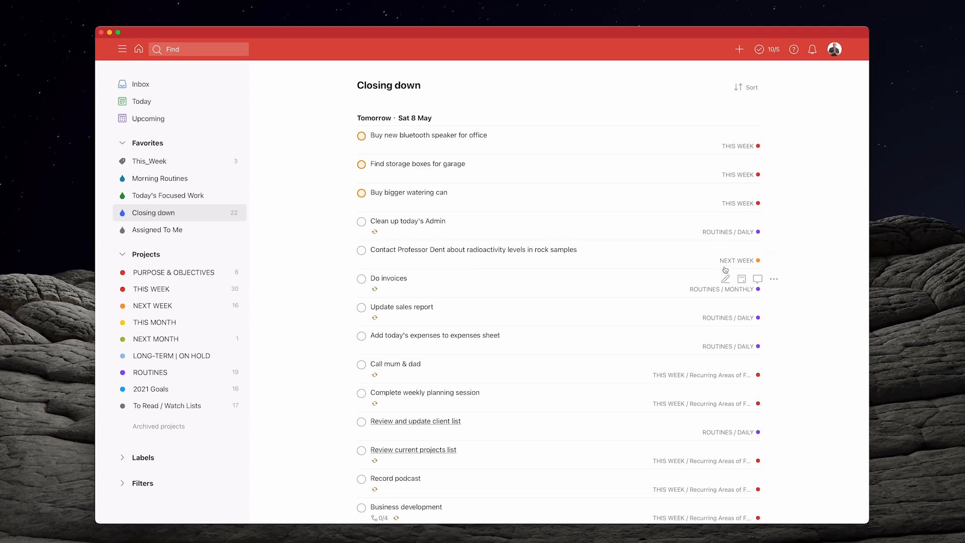
Step: Reschedule the NEXT WEEK task about radioactivity levels in rock samples to Monday 10 May 2021 and close its details
left_click(741, 251)
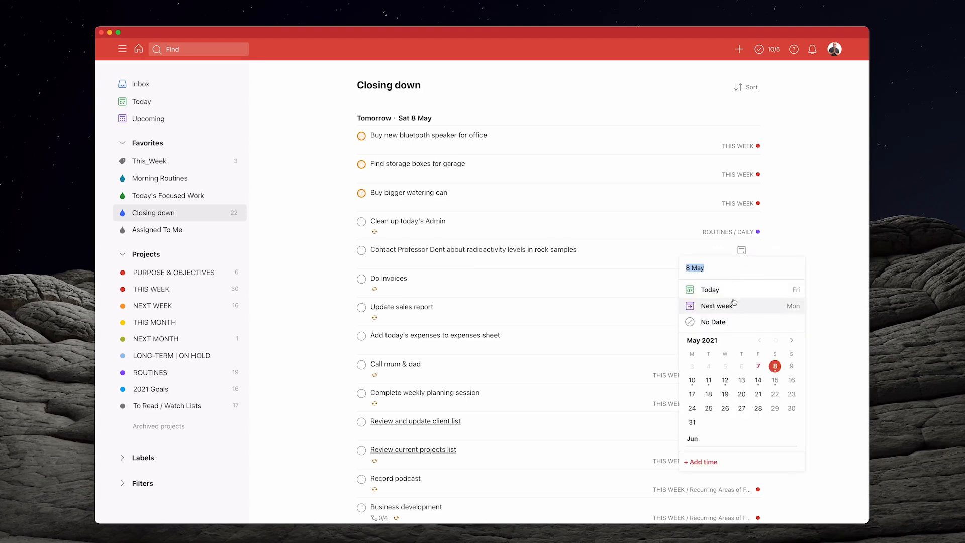
left_click(805, 226)
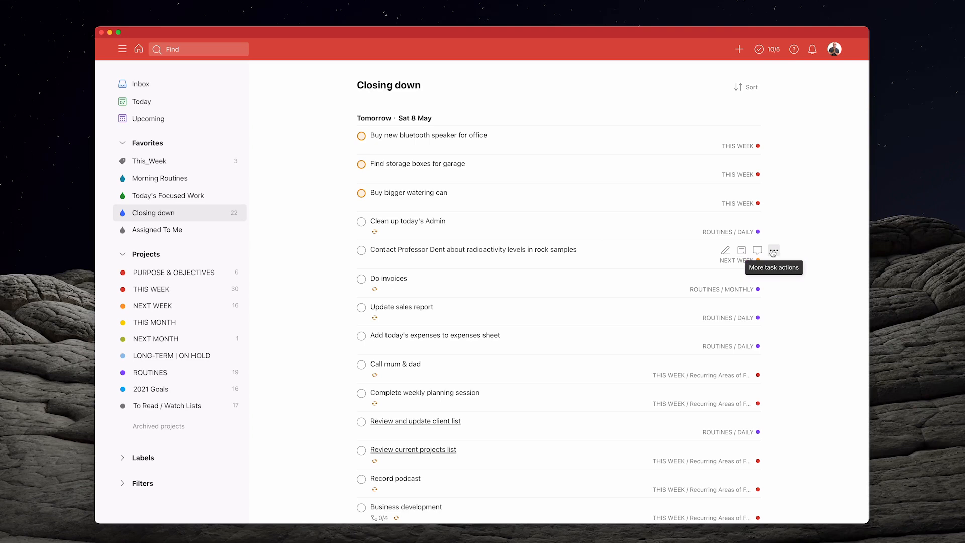
left_click(559, 255)
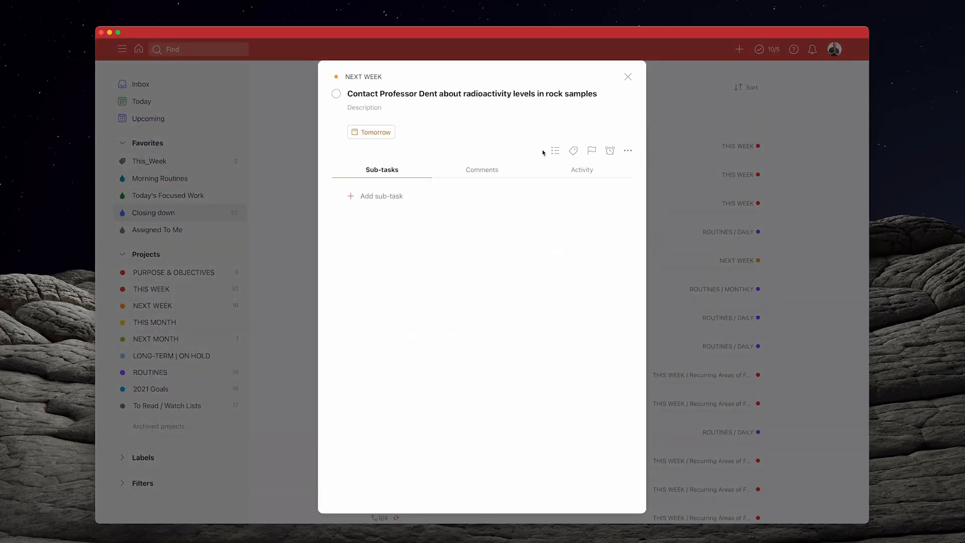
left_click(555, 150)
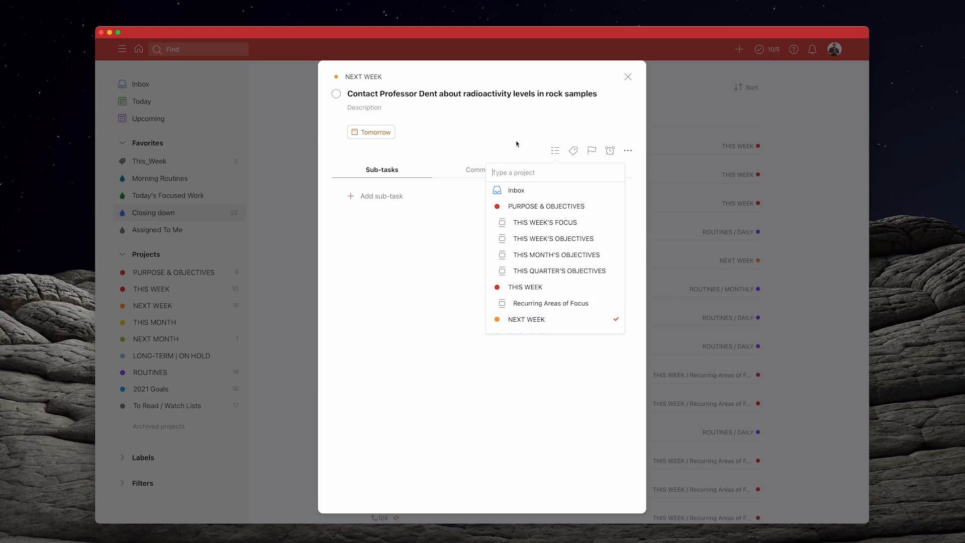
left_click(376, 132)
left_click(376, 132)
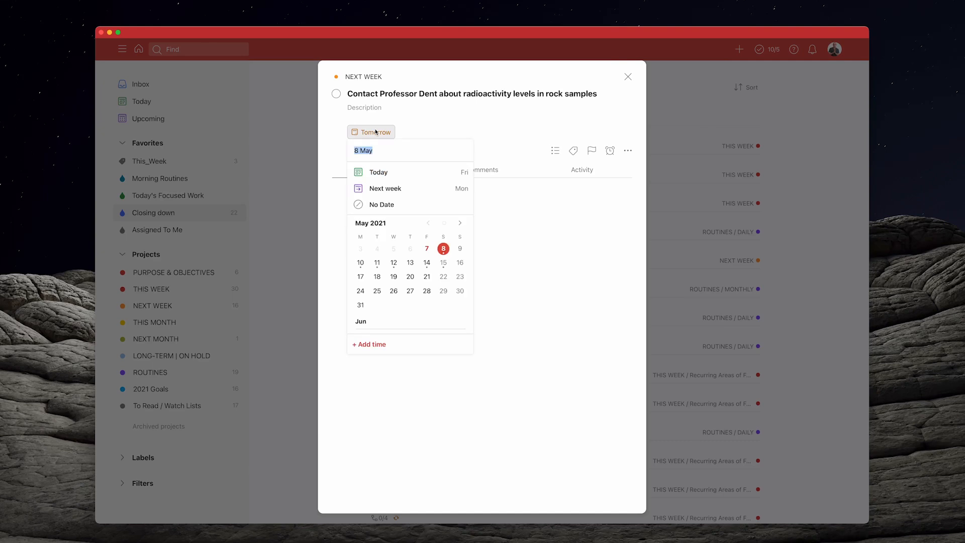
left_click(360, 263)
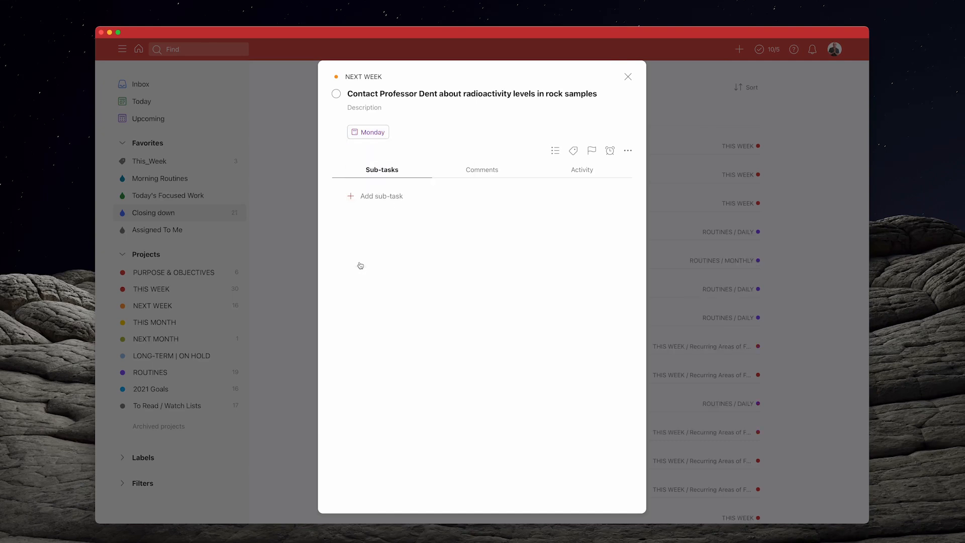
left_click(628, 77)
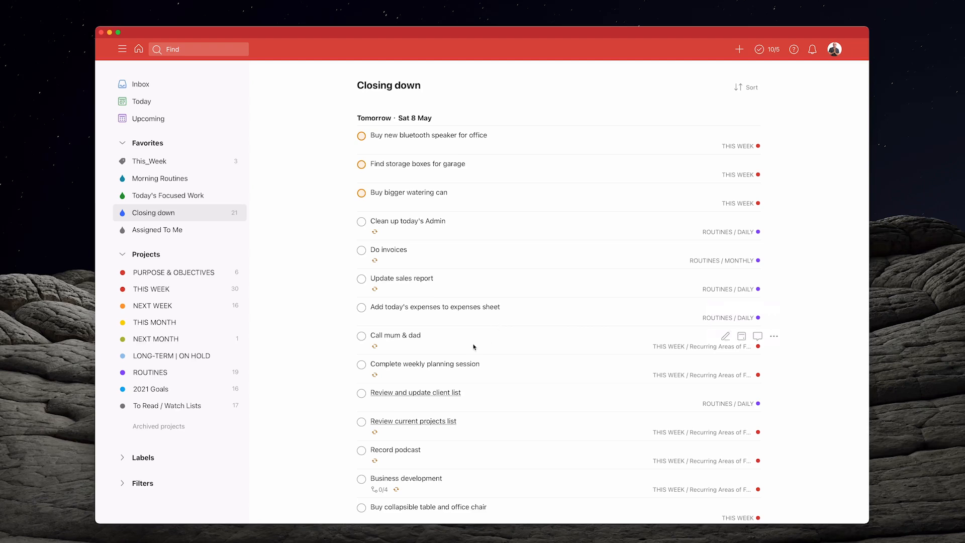
Step: Set the recurring task "Complete weekly planning session" to Priority 1 in the Closing down filter
scroll(487, 346, "down", 2)
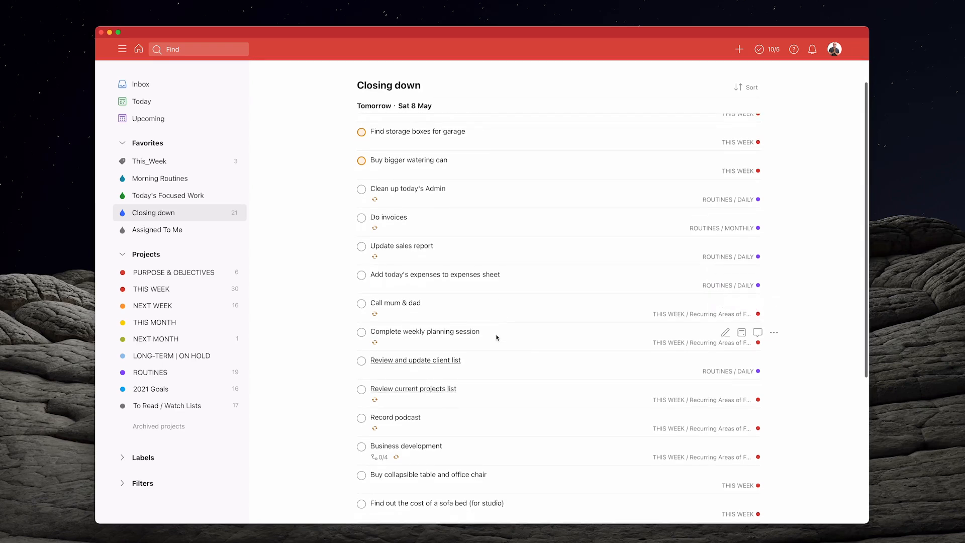
left_click(774, 332)
left_click(770, 293)
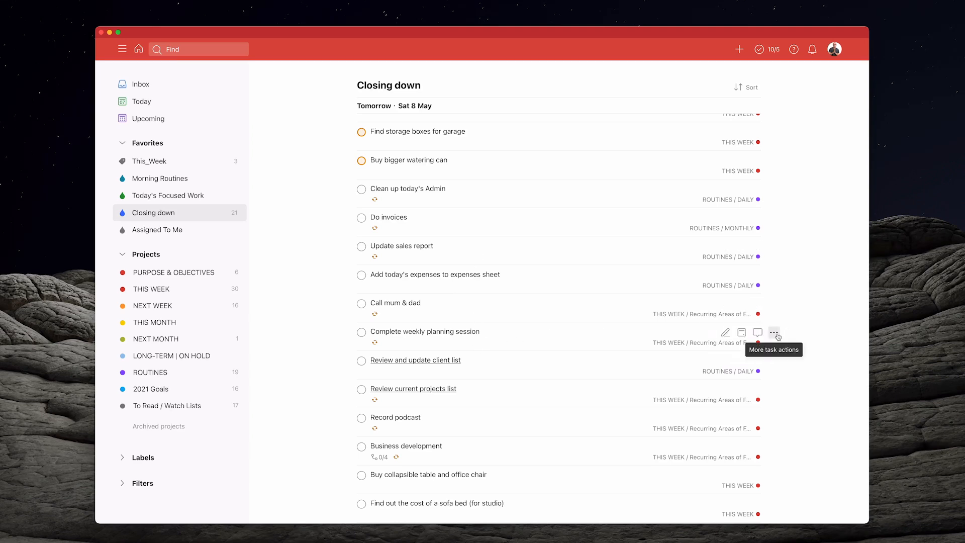
left_click(773, 332)
left_click(726, 205)
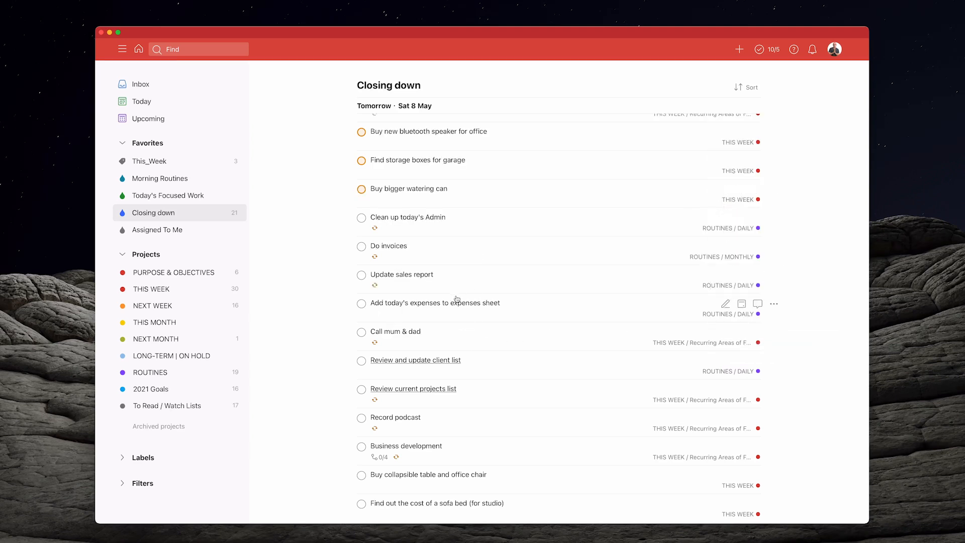
Step: Set the recurring task "Record podcast" to Priority 3 in the Closing down filter
scroll(490, 372, "up", 2)
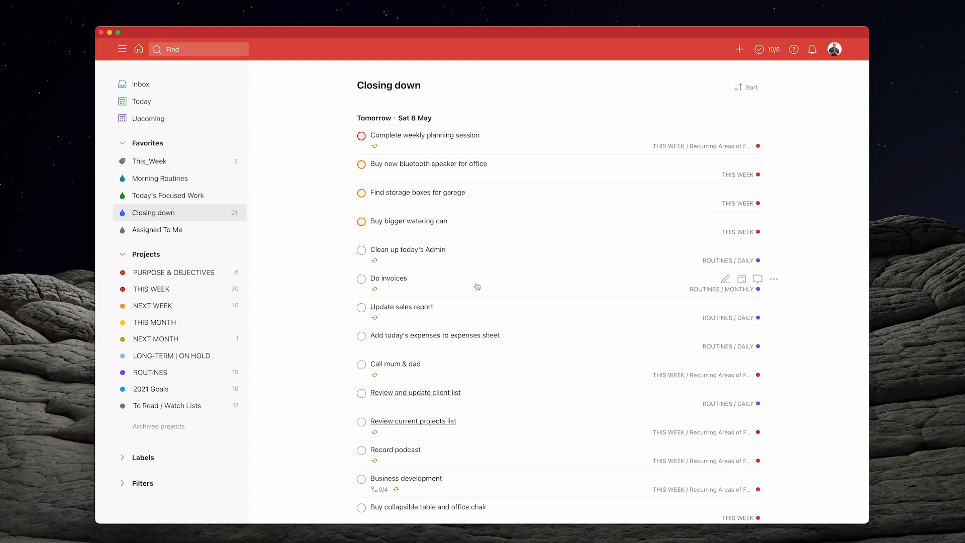
scroll(509, 348, "down", 2)
scroll(510, 350, "down", 2)
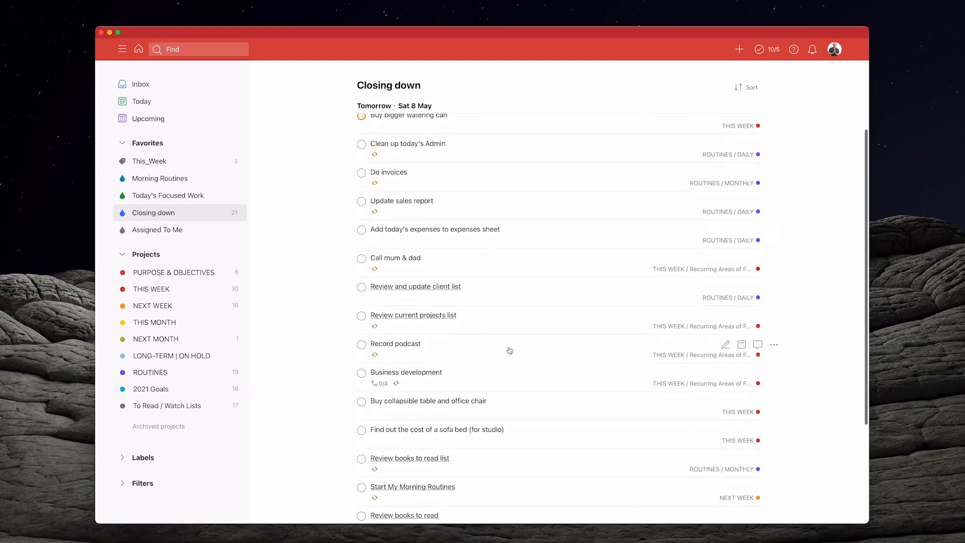
left_click(774, 344)
left_click(767, 216)
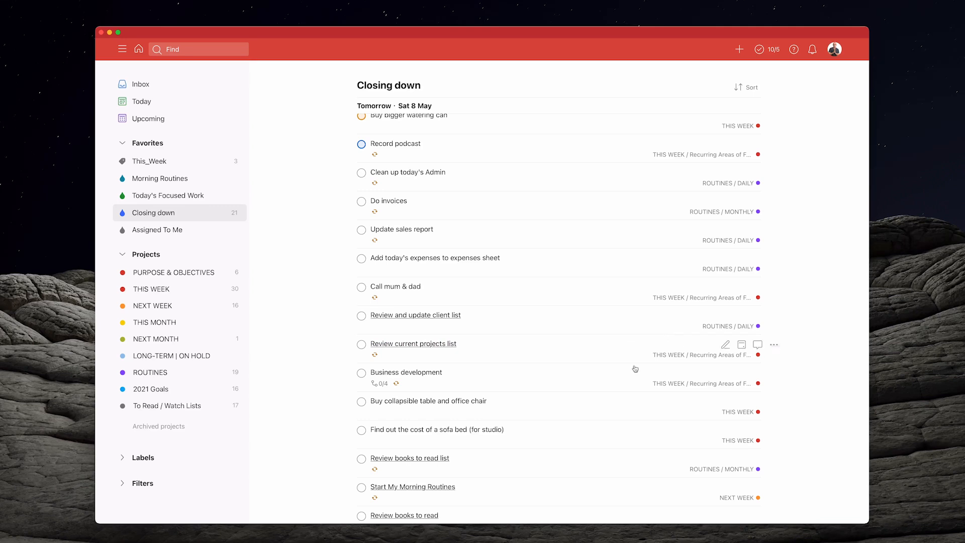
Step: Set "Review current projects list" to Priority 2 and "Business development" to Priority 3
left_click(774, 345)
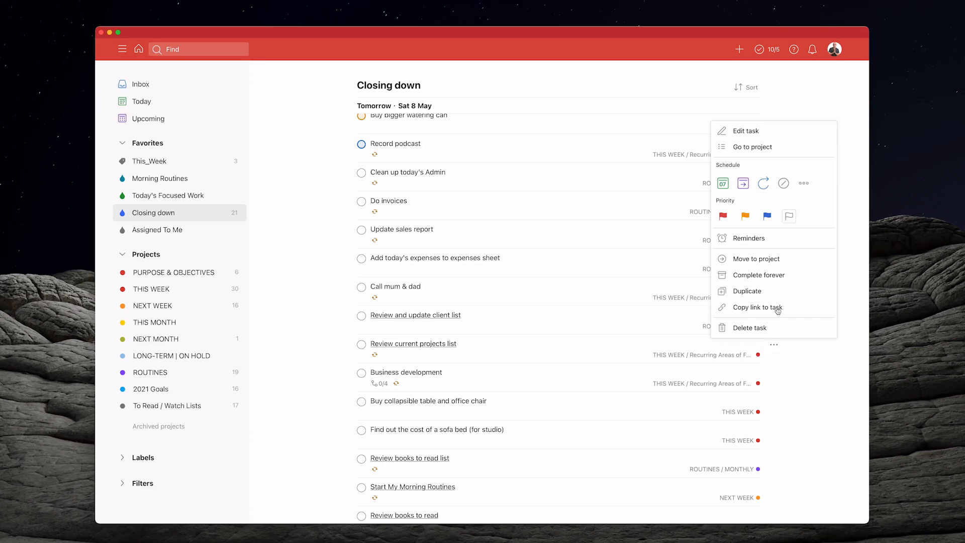
left_click(745, 216)
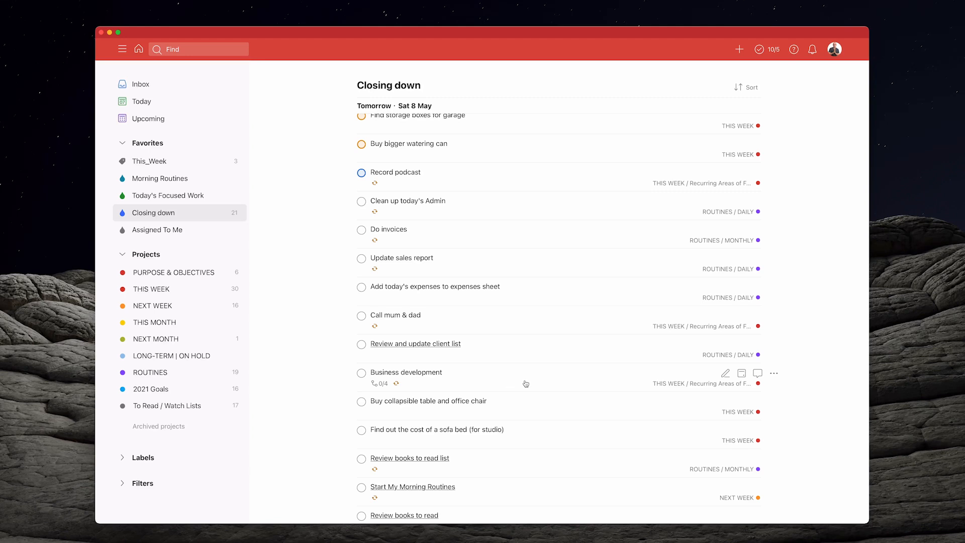
left_click(774, 373)
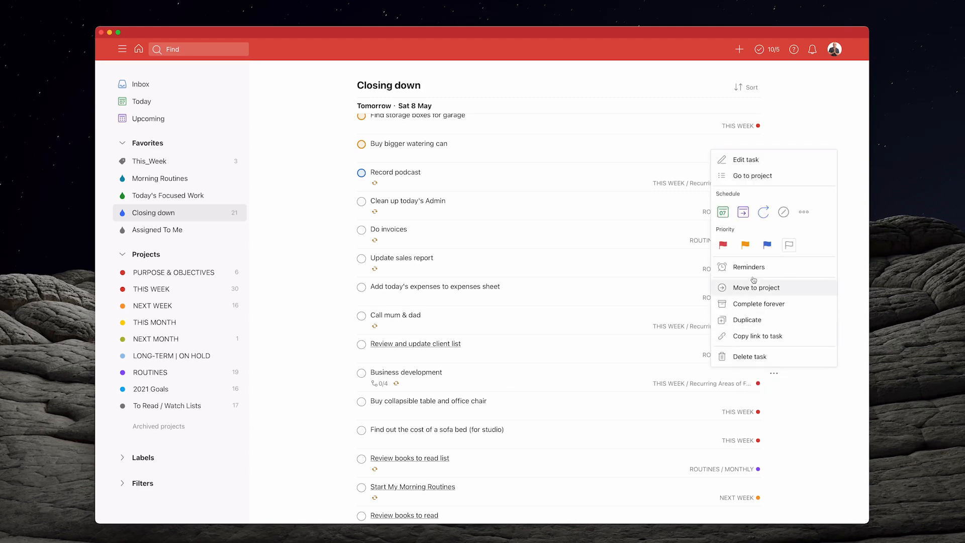
left_click(752, 245)
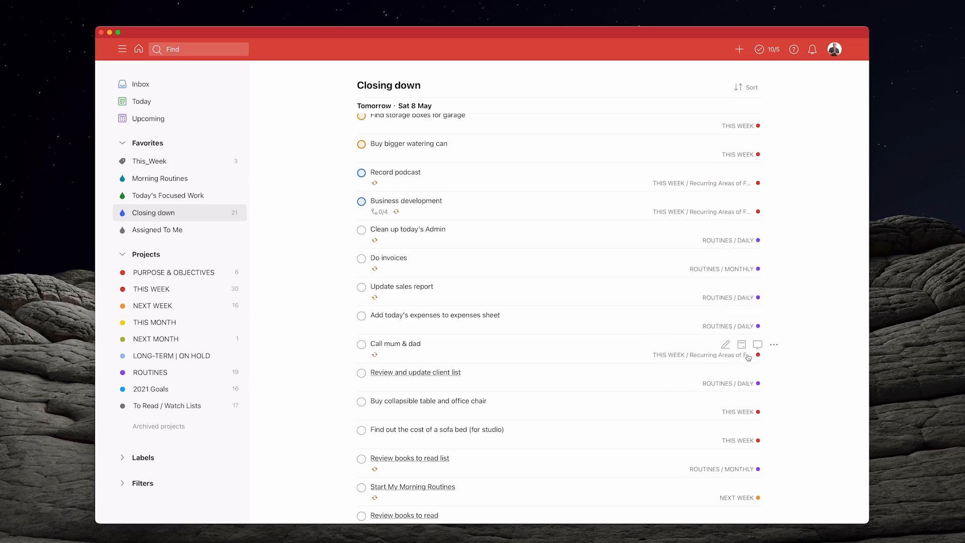
Step: Set the recurring task "Exercise" near the end of tomorrow's list to Priority 1
scroll(748, 356, "up", 3)
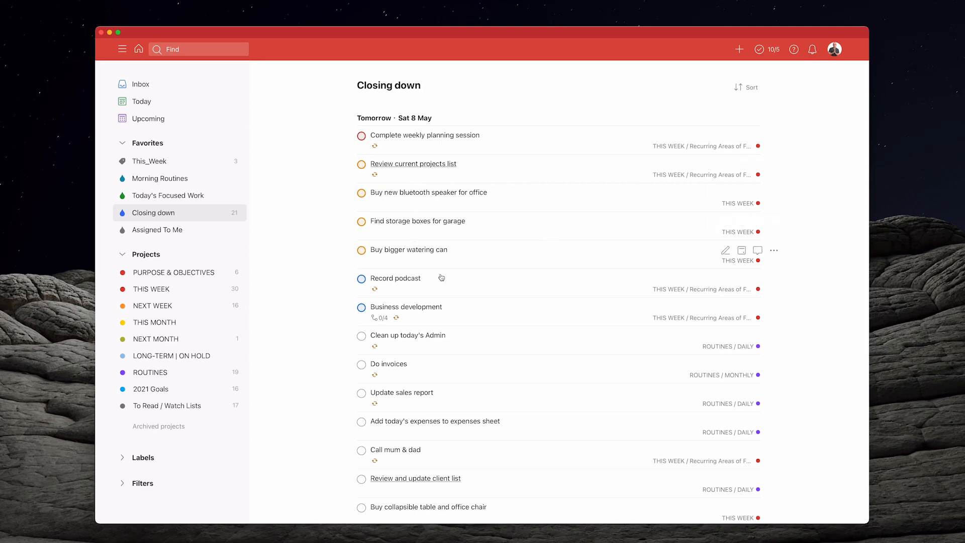
scroll(332, 278, "down", 5)
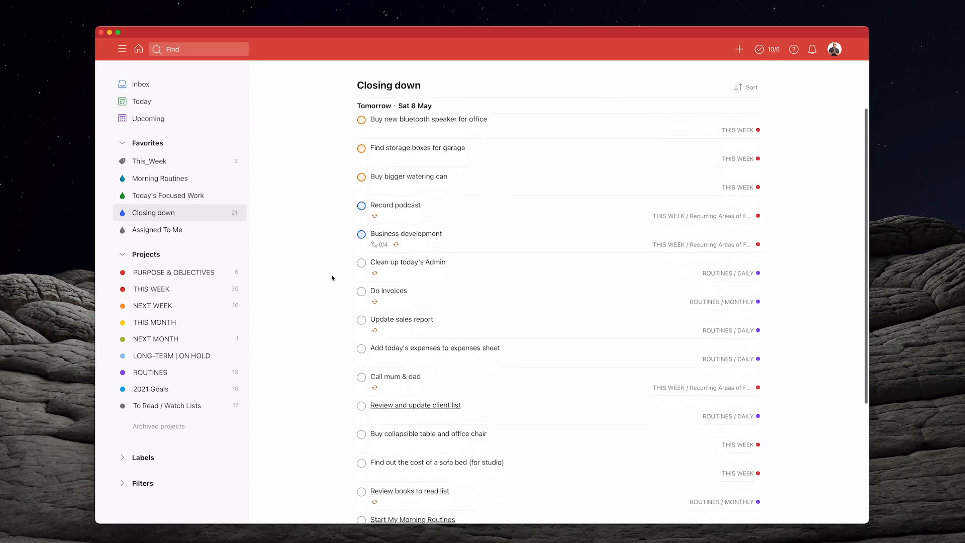
scroll(332, 278, "down", 3)
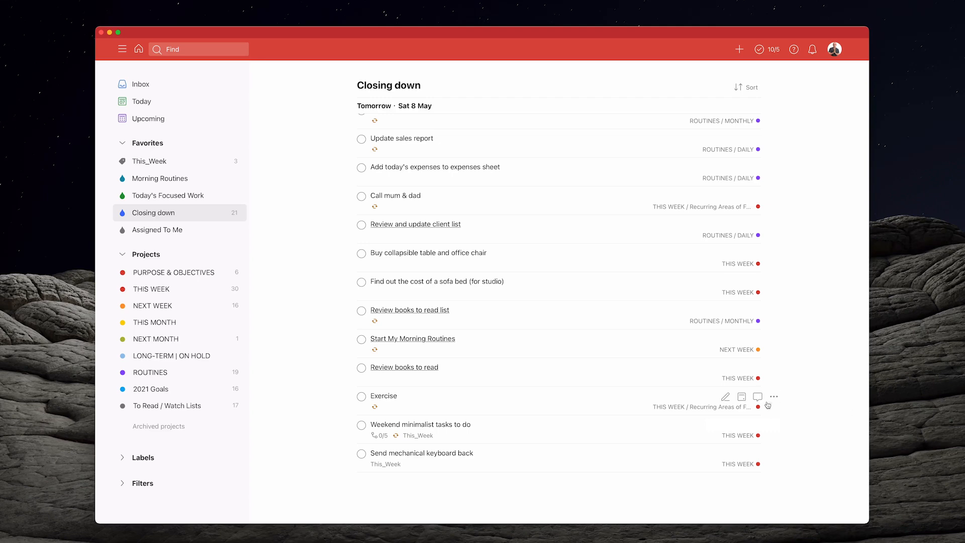
left_click(774, 397)
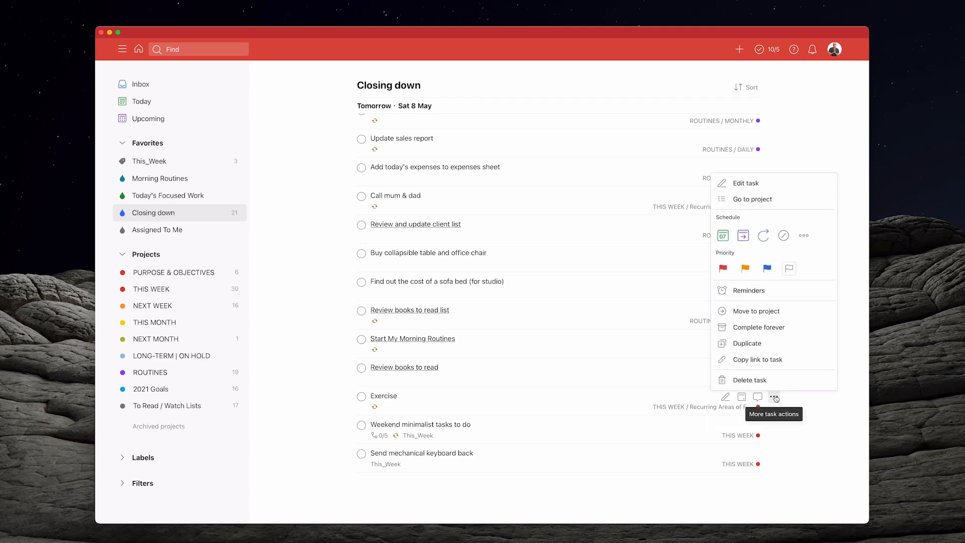
left_click(723, 267)
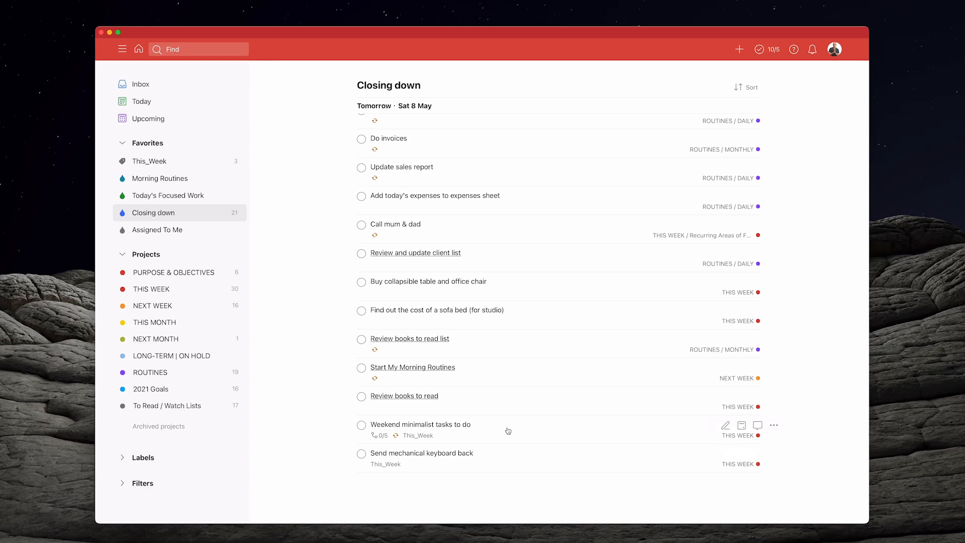
Step: Reschedule "Weekend minimalist tasks to do" to Saturday 15 May 2021 and set "Send mechanical keyboard back" to Priority 3
left_click(741, 426)
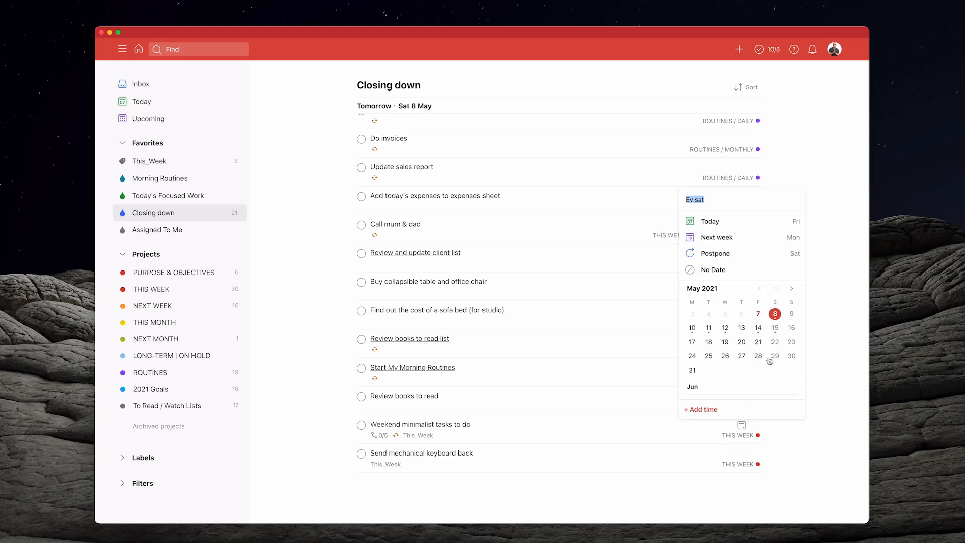
left_click(774, 327)
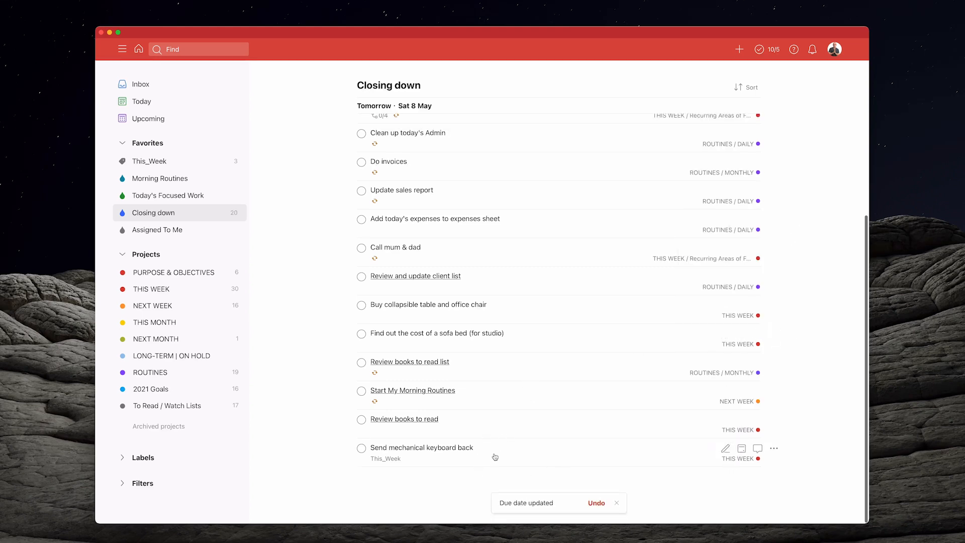
left_click(774, 449)
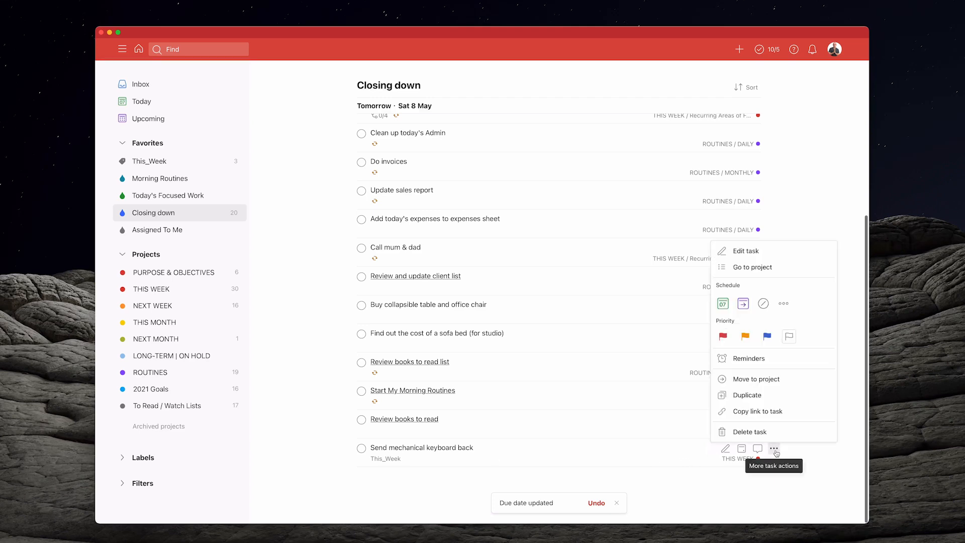
left_click(767, 340)
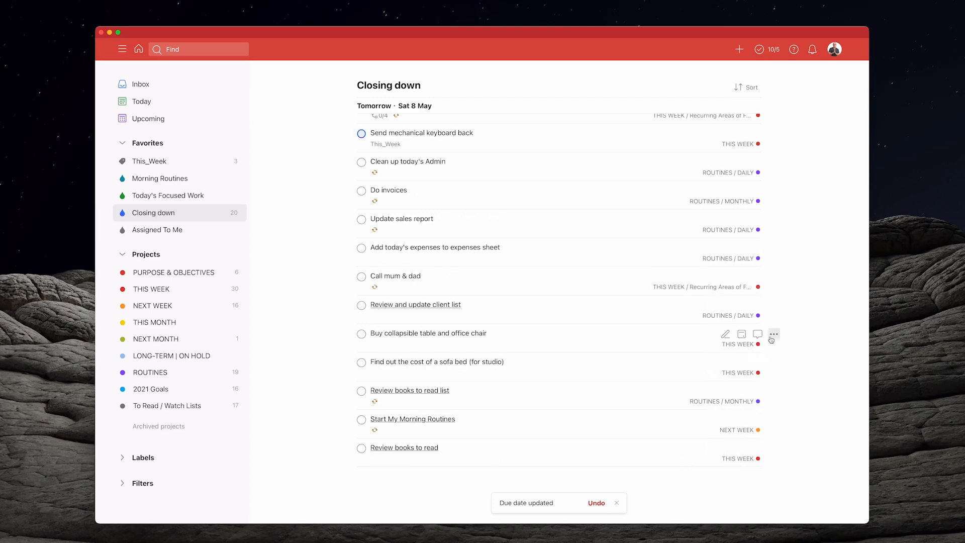
Step: Review tomorrow's list and reschedule "Find out the cost of a sofa bed (for studio)" to Saturday 15 May 2021
scroll(452, 344, "up", 3)
scroll(457, 342, "up", 2)
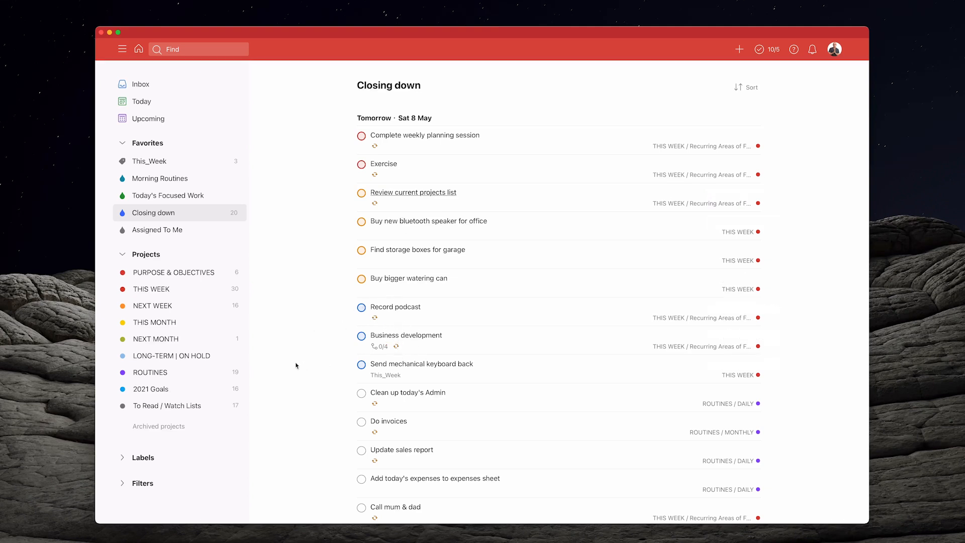
scroll(295, 365, "down", 5)
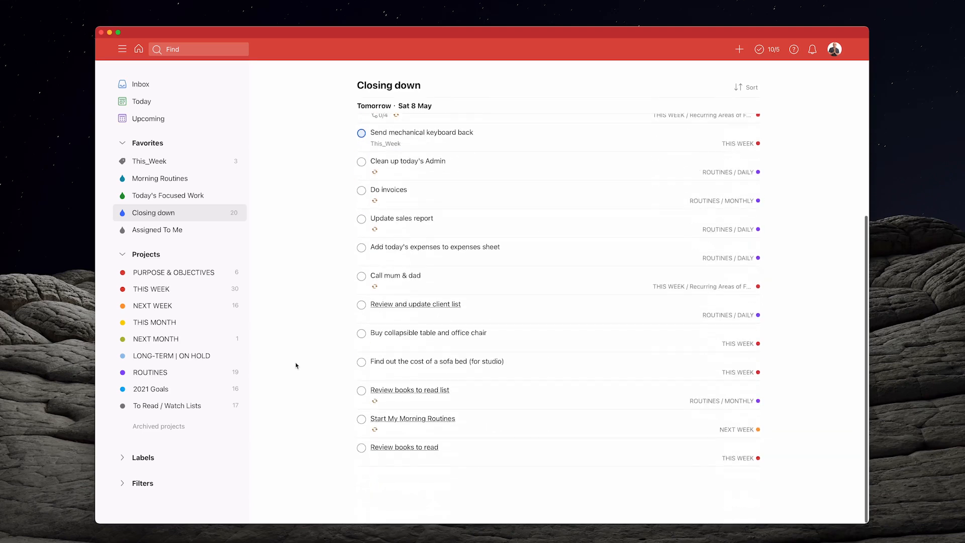
scroll(296, 367, "up", 5)
scroll(298, 385, "down", 5)
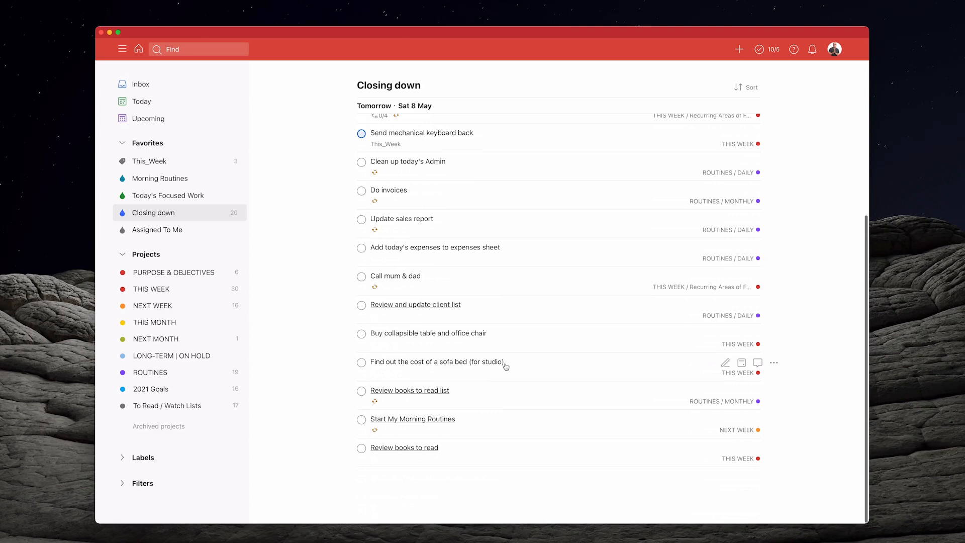
left_click(741, 363)
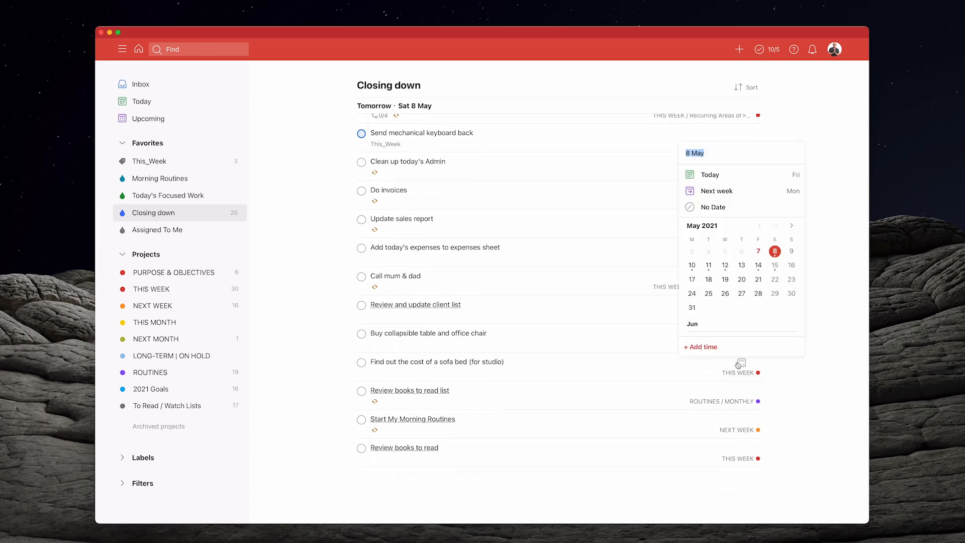
left_click(774, 265)
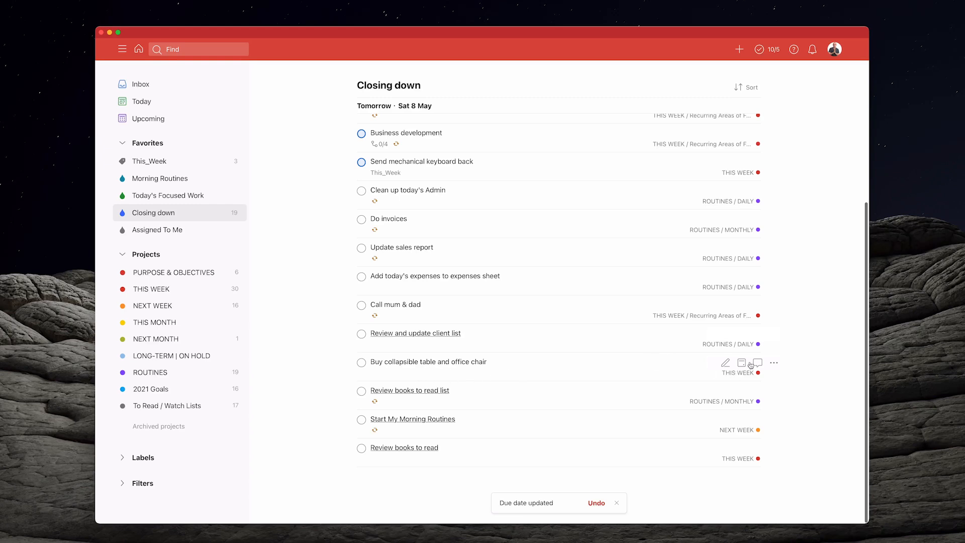
Step: Set "Buy collapsible table and office chair" to Priority 2 and look over tomorrow's prioritised list
left_click(774, 363)
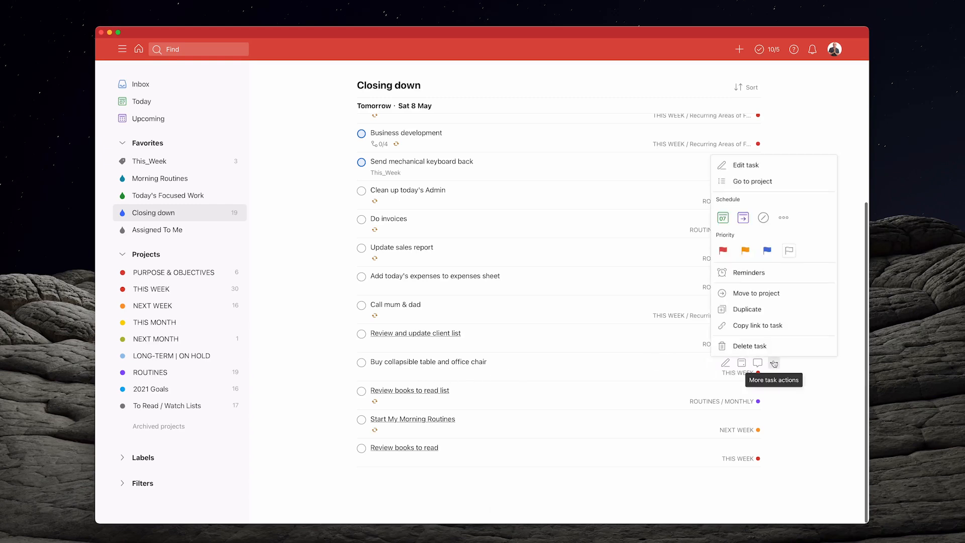
left_click(747, 254)
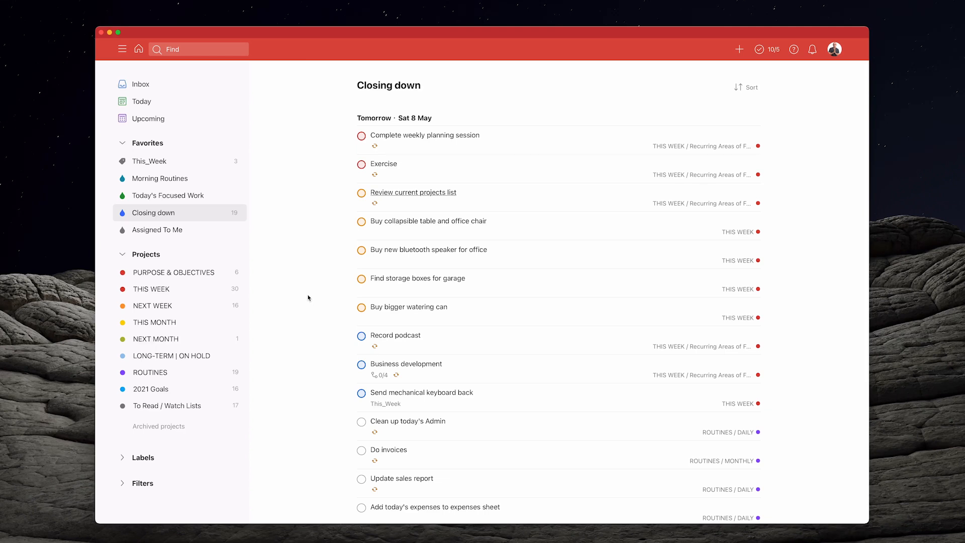
scroll(308, 298, "down", 5)
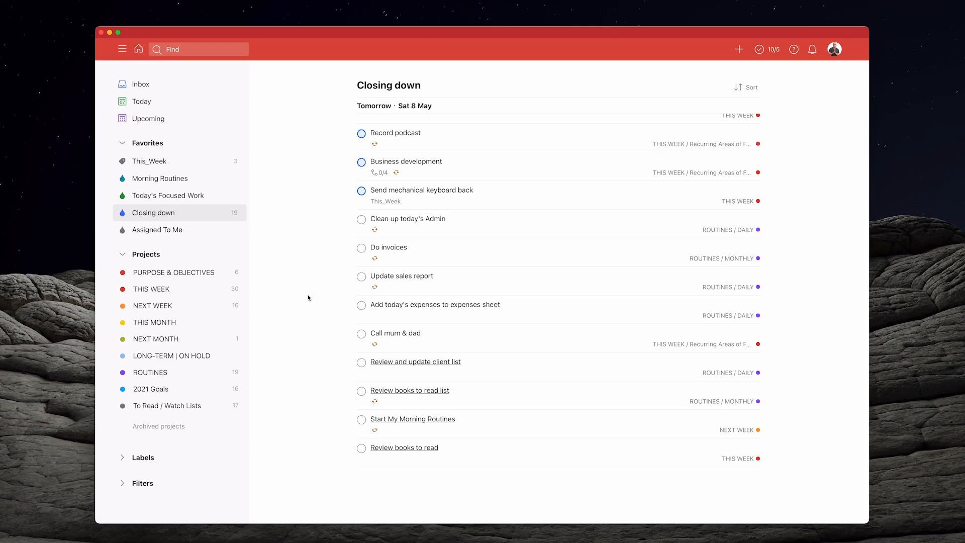
scroll(308, 298, "up", 5)
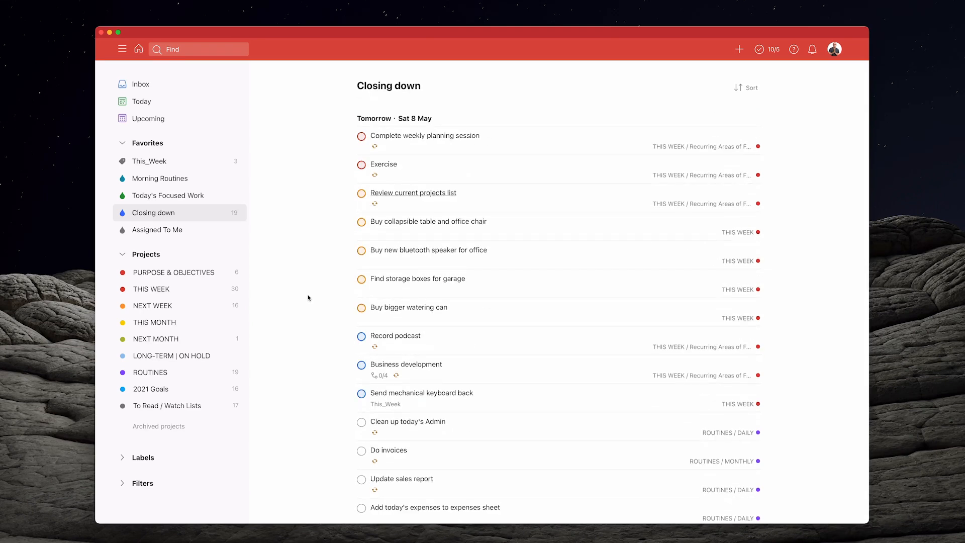